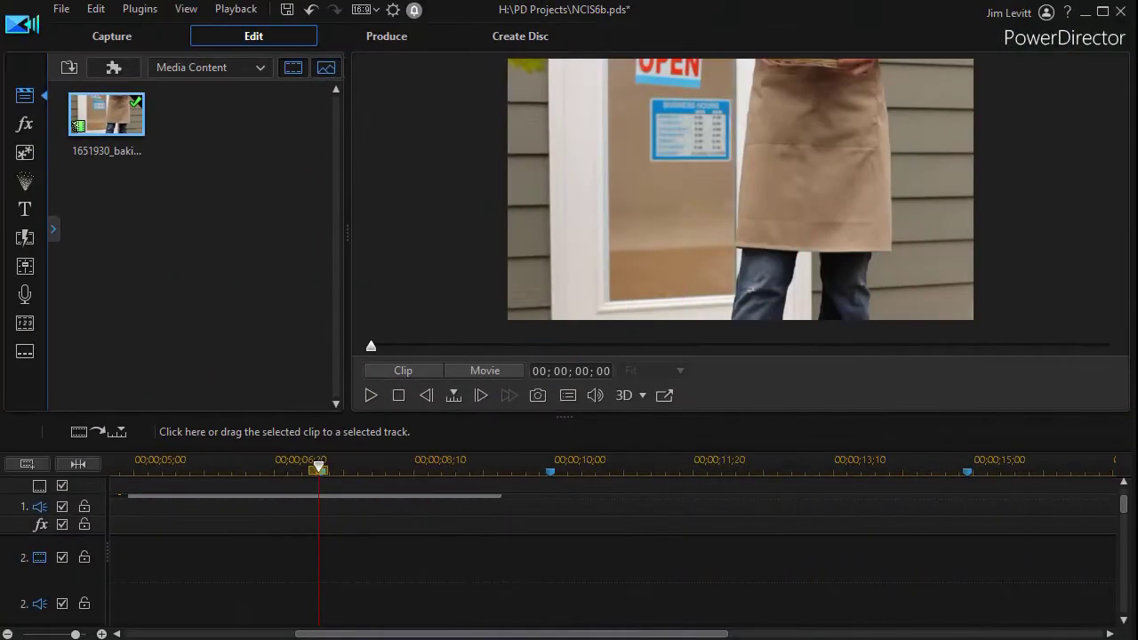
# Step: Place the Default title on track 2 at 00;00;07;06 and open it in Title Designer
pyautogui.click(25, 214)
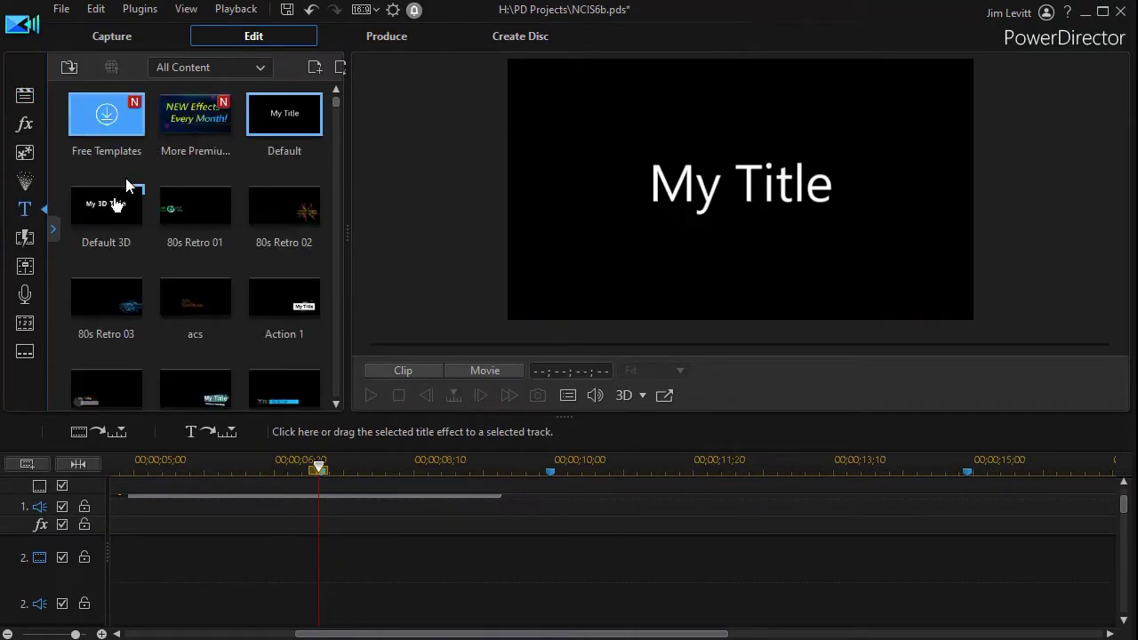
pyautogui.moveTo(287, 117); pyautogui.dragTo(318, 561)
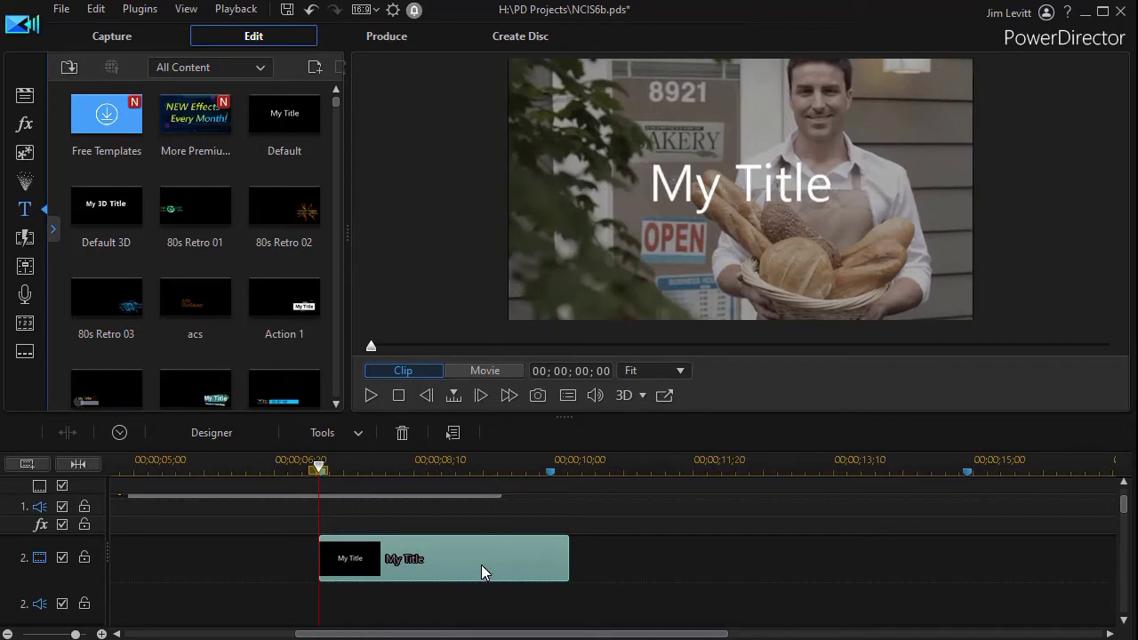
pyautogui.doubleClick(481, 565)
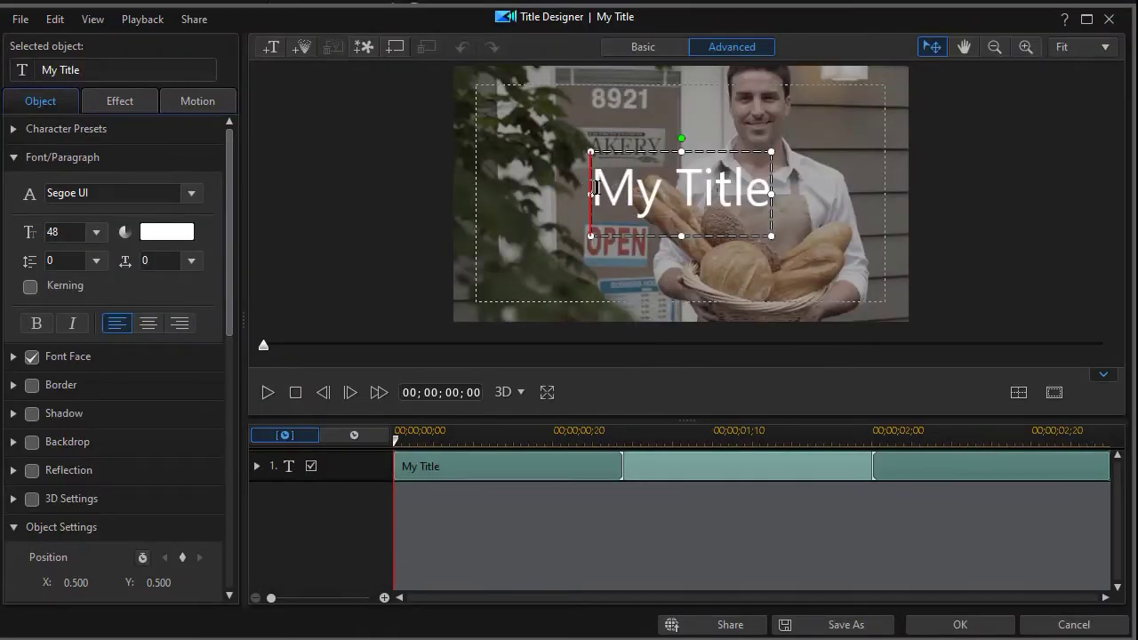
# Step: Replace the placeholder title text with the presenter's name and select it
pyautogui.moveTo(596, 189); pyautogui.dragTo(801, 222)
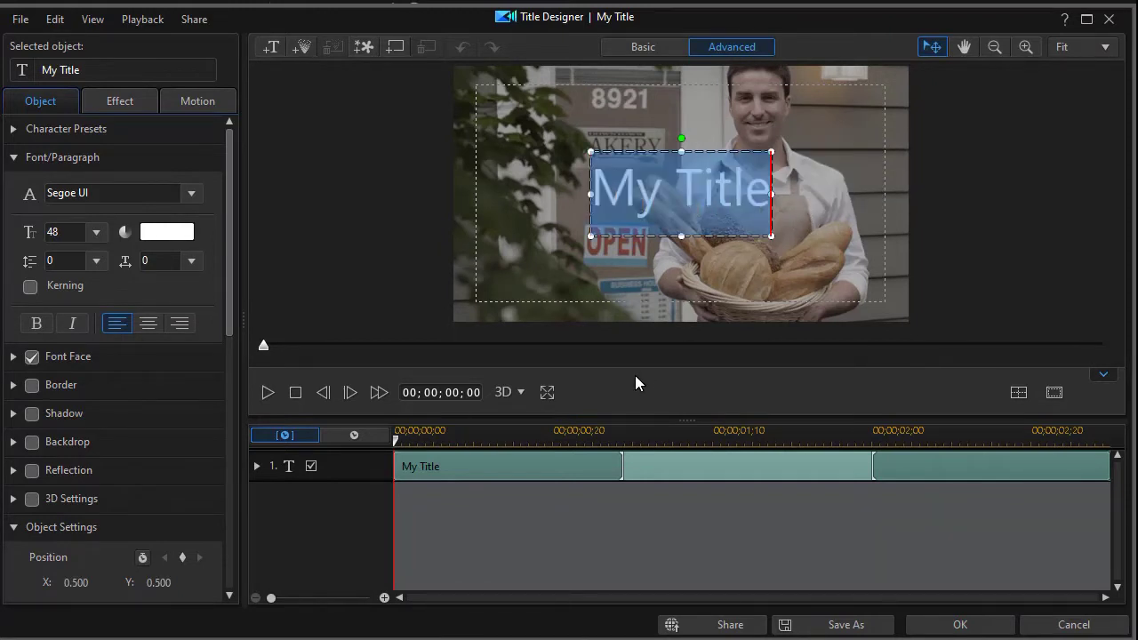
pyautogui.write('Byron Rogers')
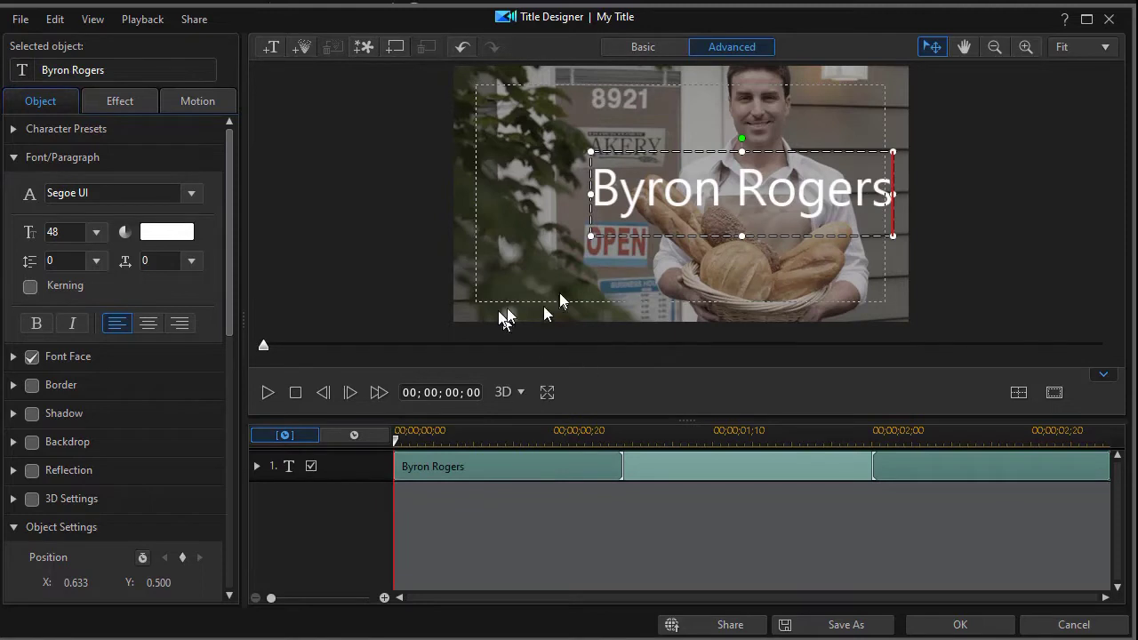
pyautogui.doubleClick(618, 194)
pyautogui.click(613, 197)
pyautogui.click(642, 196)
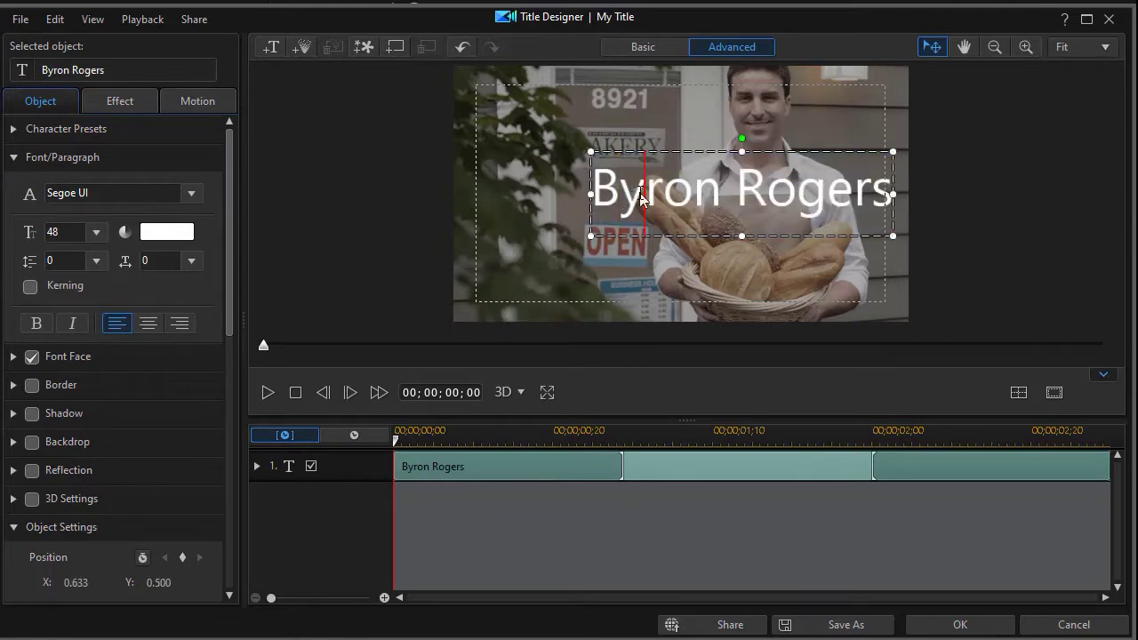
pyautogui.doubleClick(642, 196)
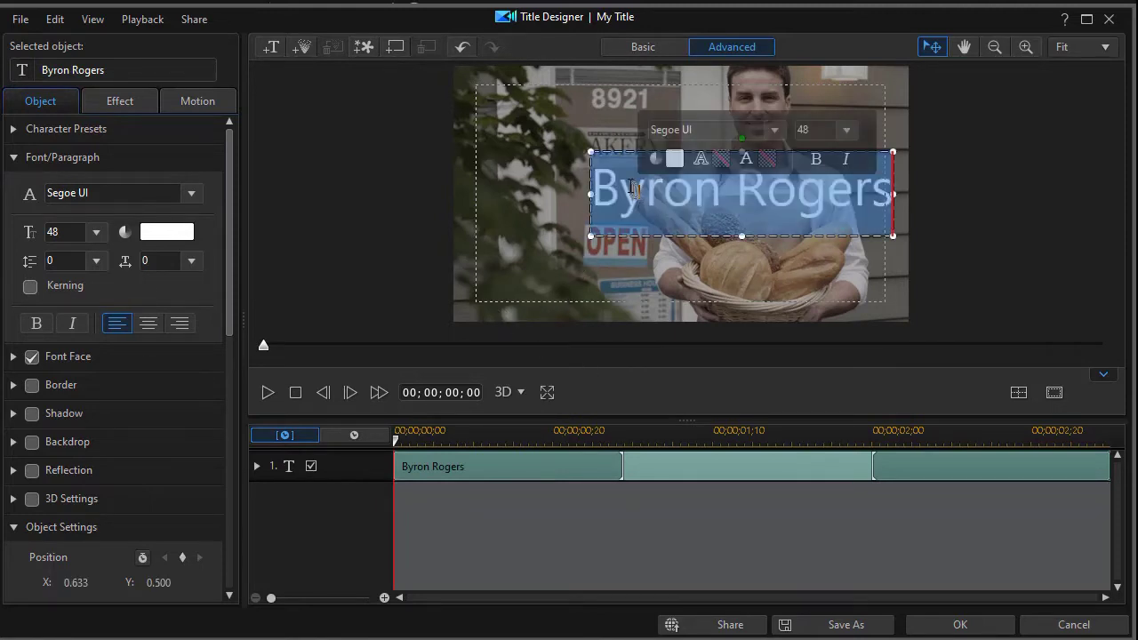
# Step: Set the title text to size 26 in Segoe UI Black
pyautogui.click(95, 232)
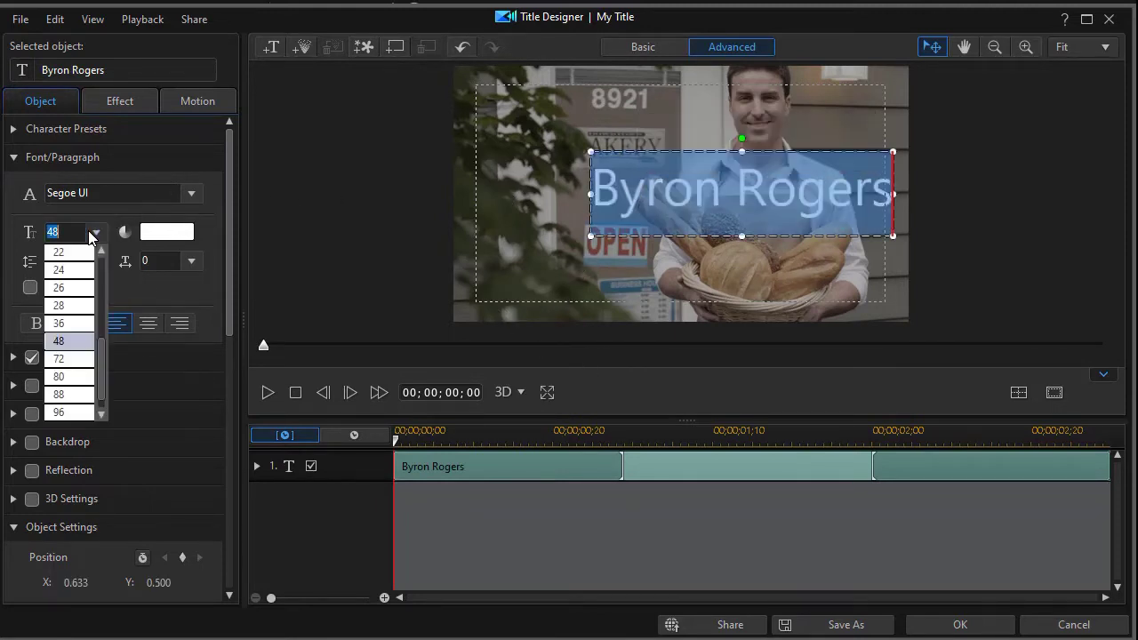
pyautogui.click(68, 288)
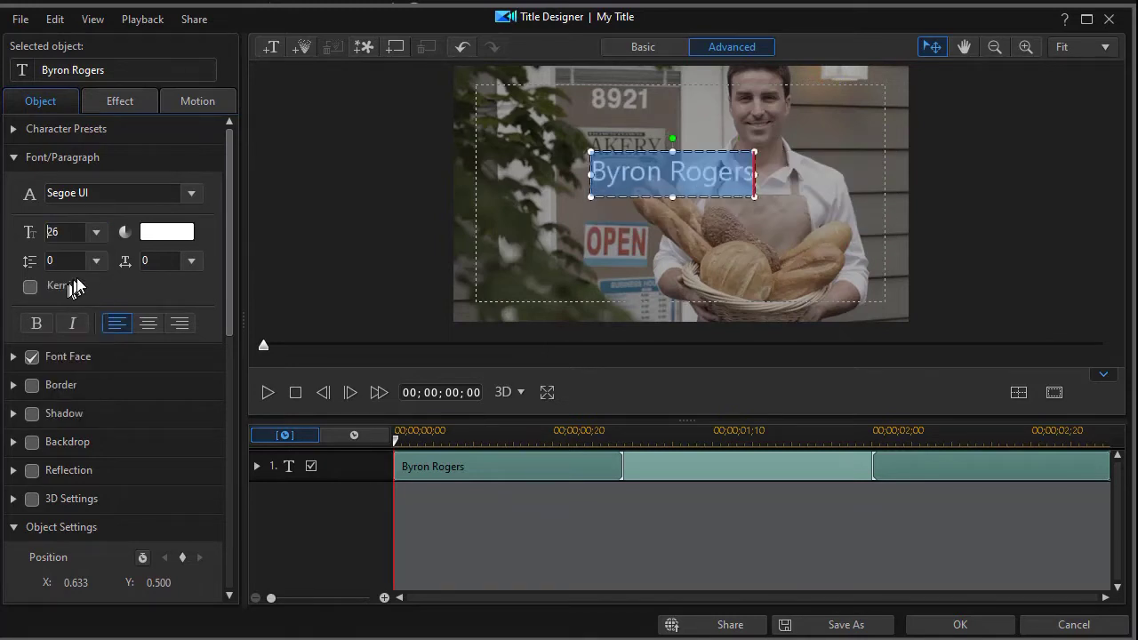
pyautogui.click(189, 195)
pyautogui.click(158, 235)
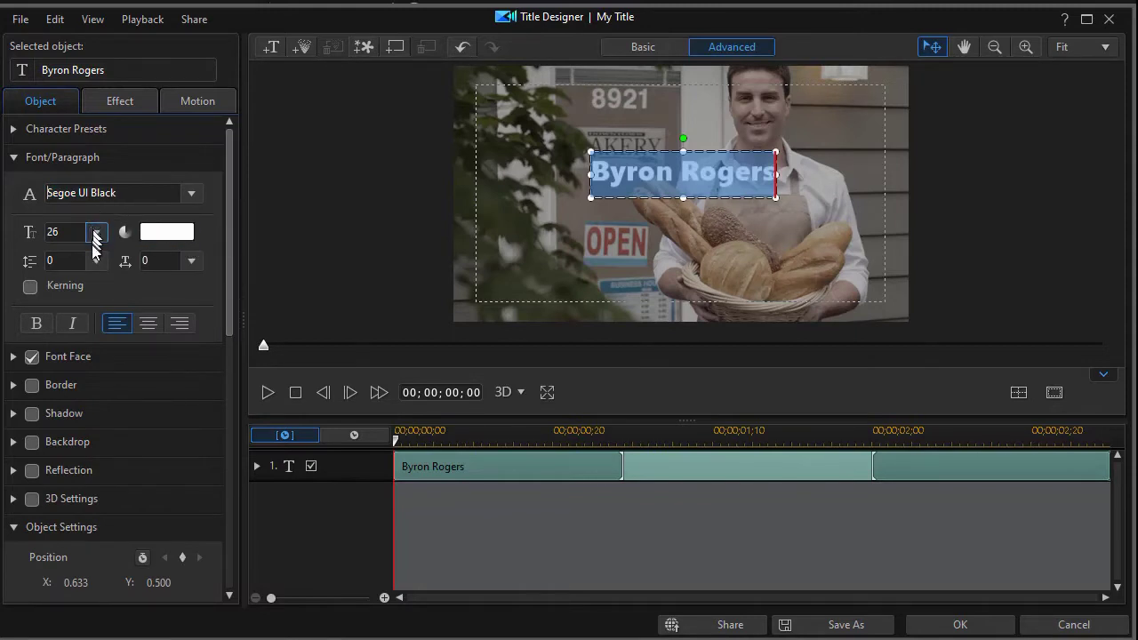
# Step: Move the title low in the frame and align it to the horizontal centre
pyautogui.moveTo(655, 148); pyautogui.dragTo(654, 167)
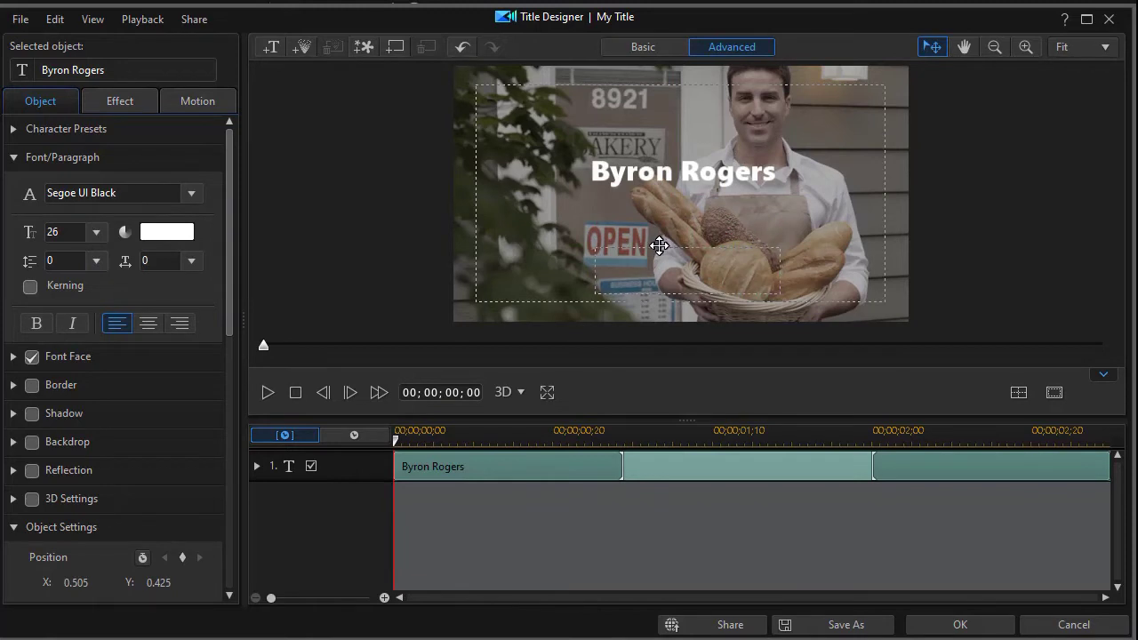
pyautogui.moveTo(659, 245); pyautogui.dragTo(651, 239)
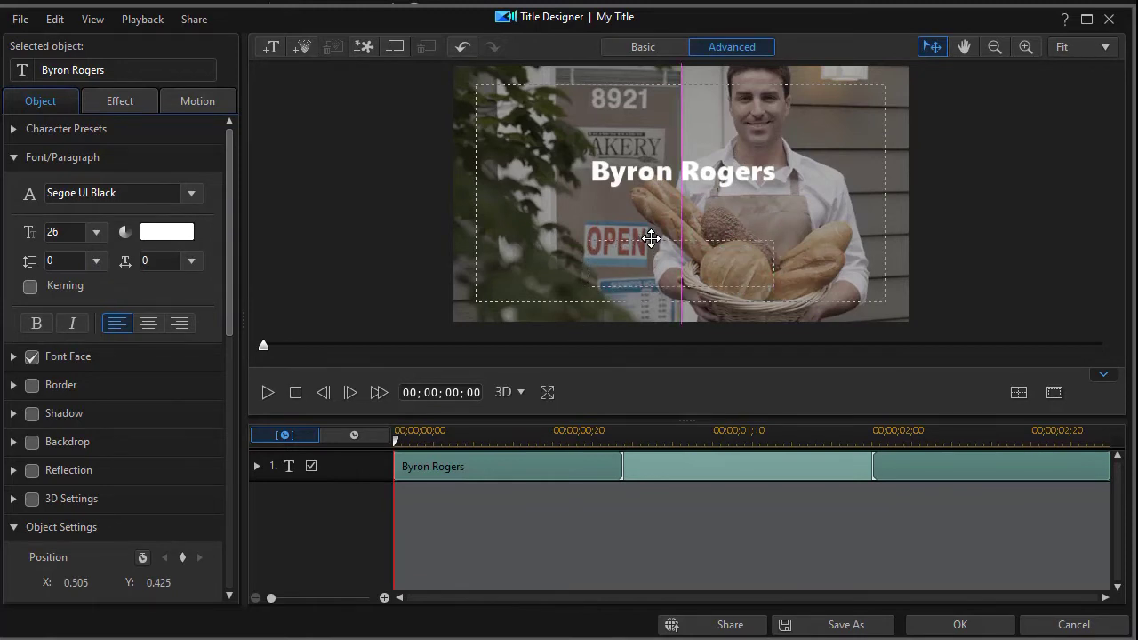
pyautogui.moveTo(651, 239); pyautogui.dragTo(651, 239)
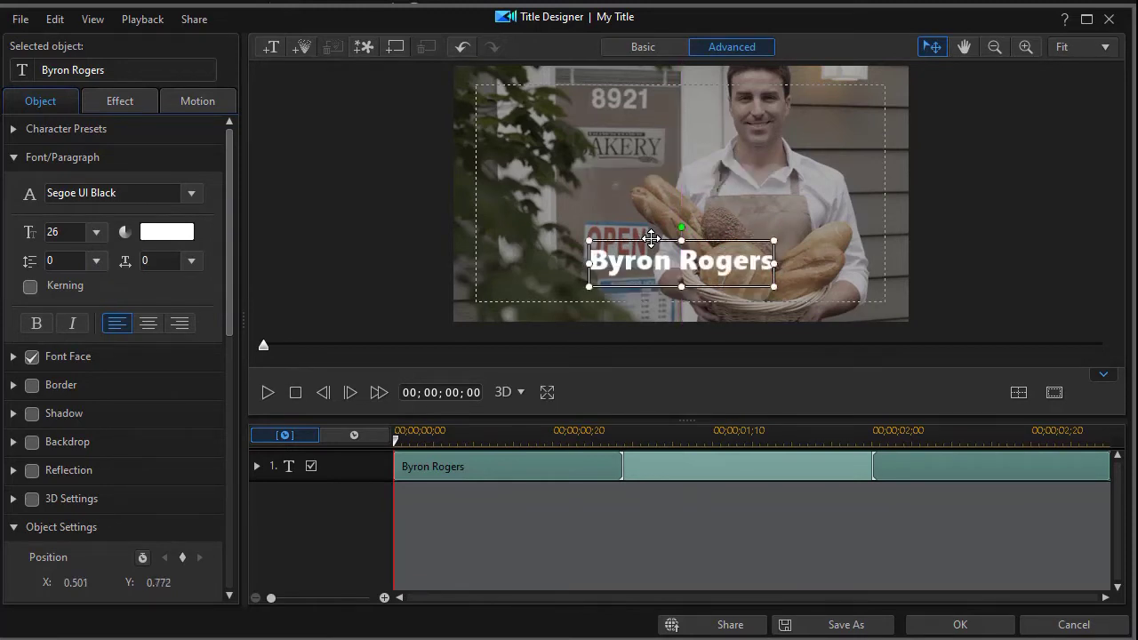
pyautogui.click(1022, 396)
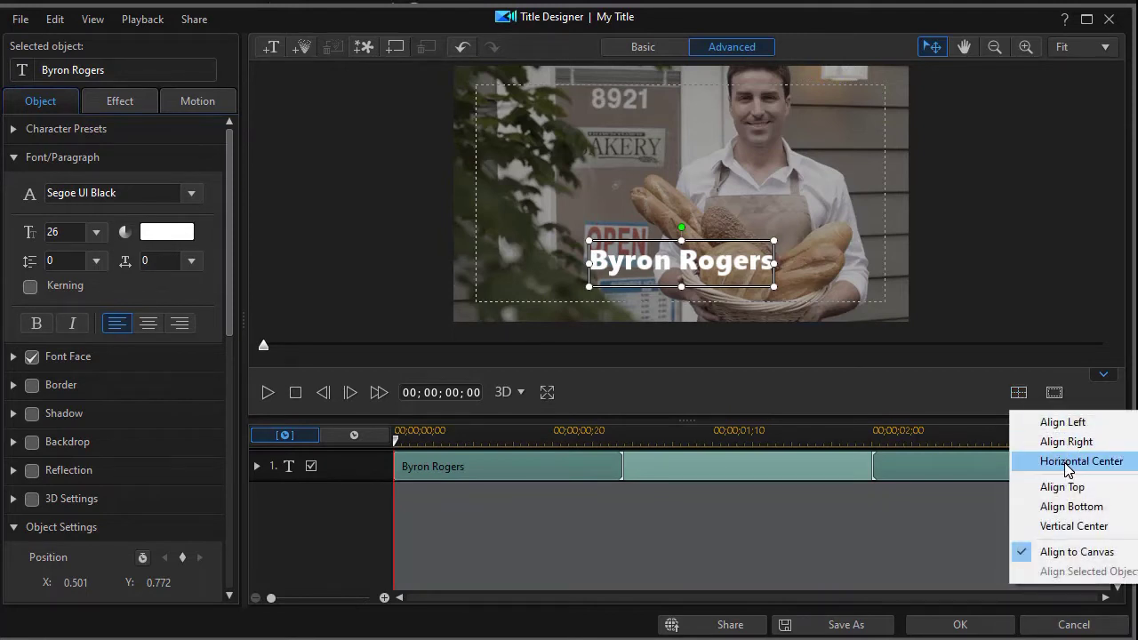
pyautogui.click(1066, 464)
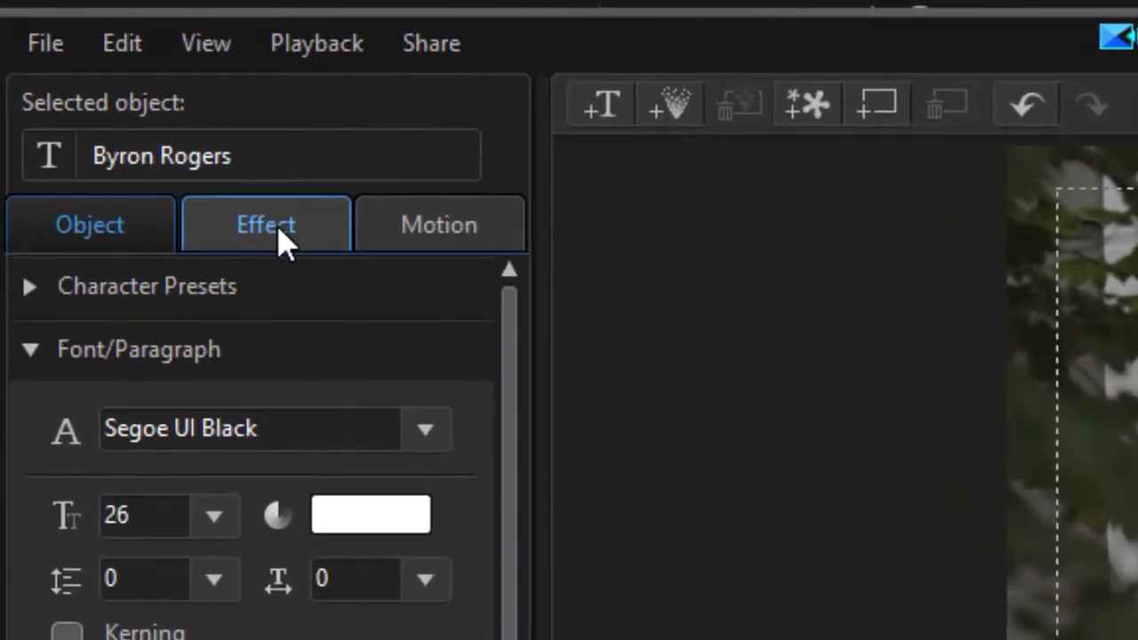
# Step: Choose Unite from the title's ending effects list in the Effect settings
pyautogui.click(281, 238)
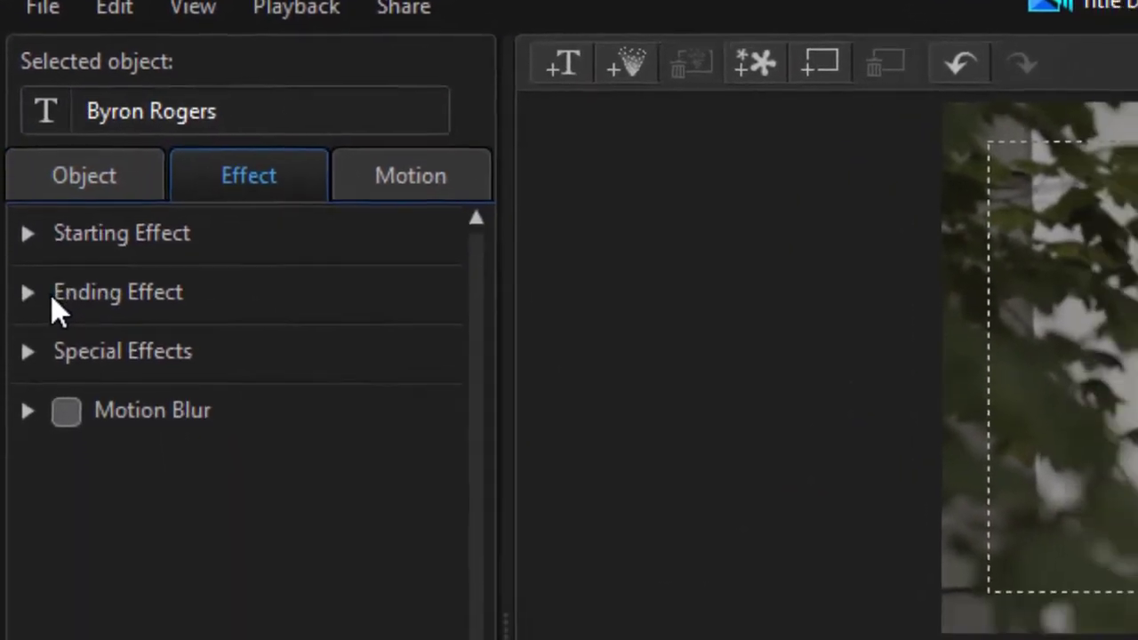
pyautogui.click(54, 356)
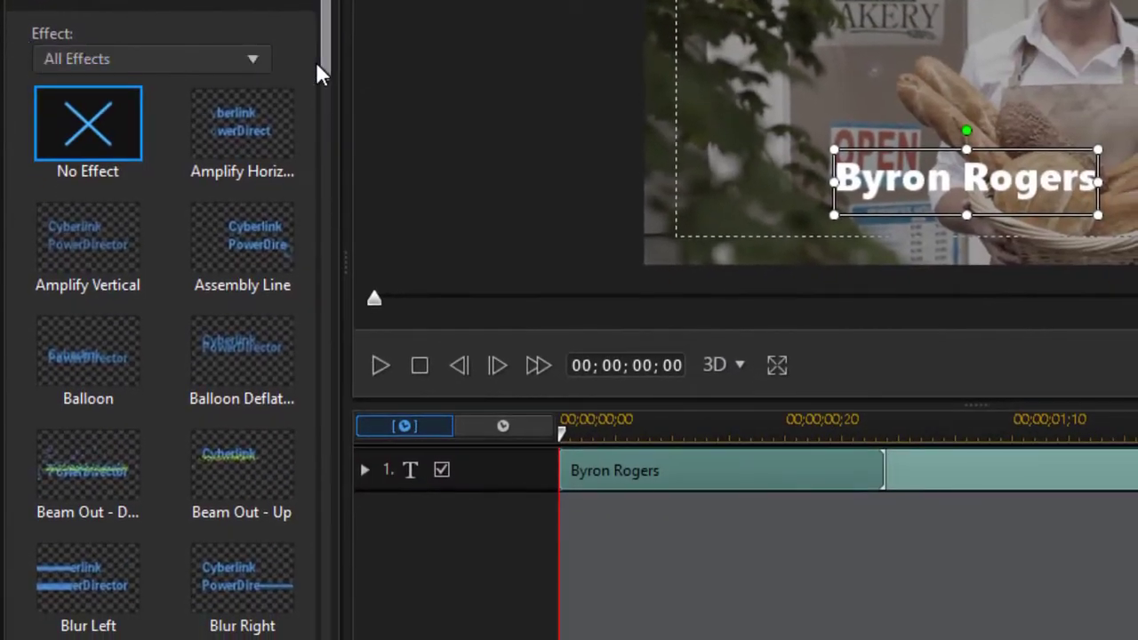
pyautogui.moveTo(323, 62); pyautogui.dragTo(326, 622)
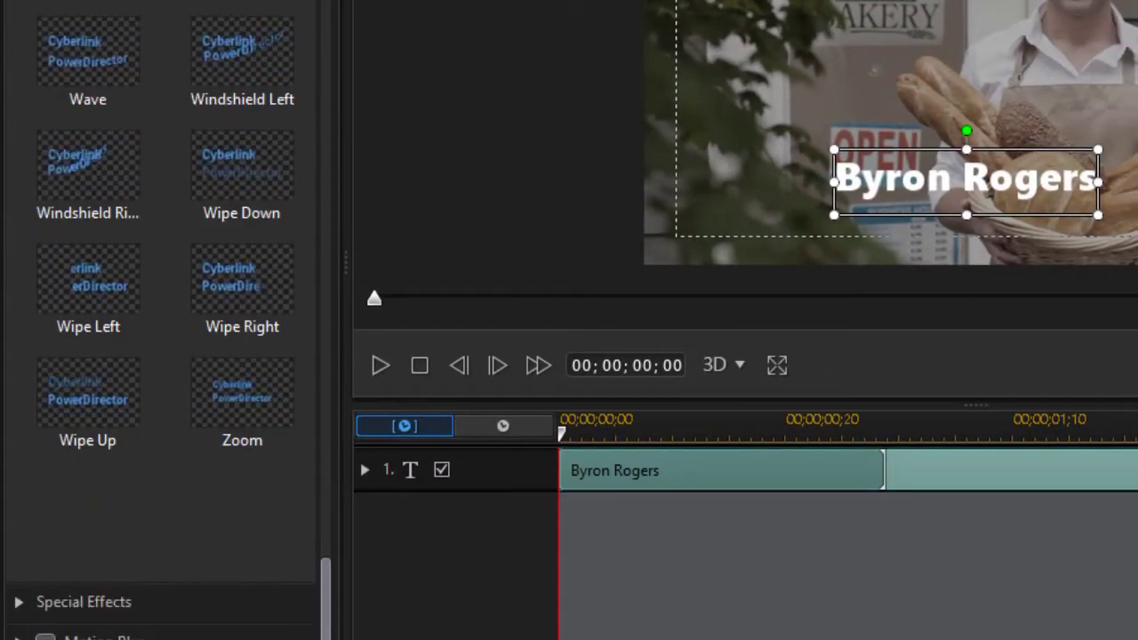
pyautogui.scroll(3, 285, 384)
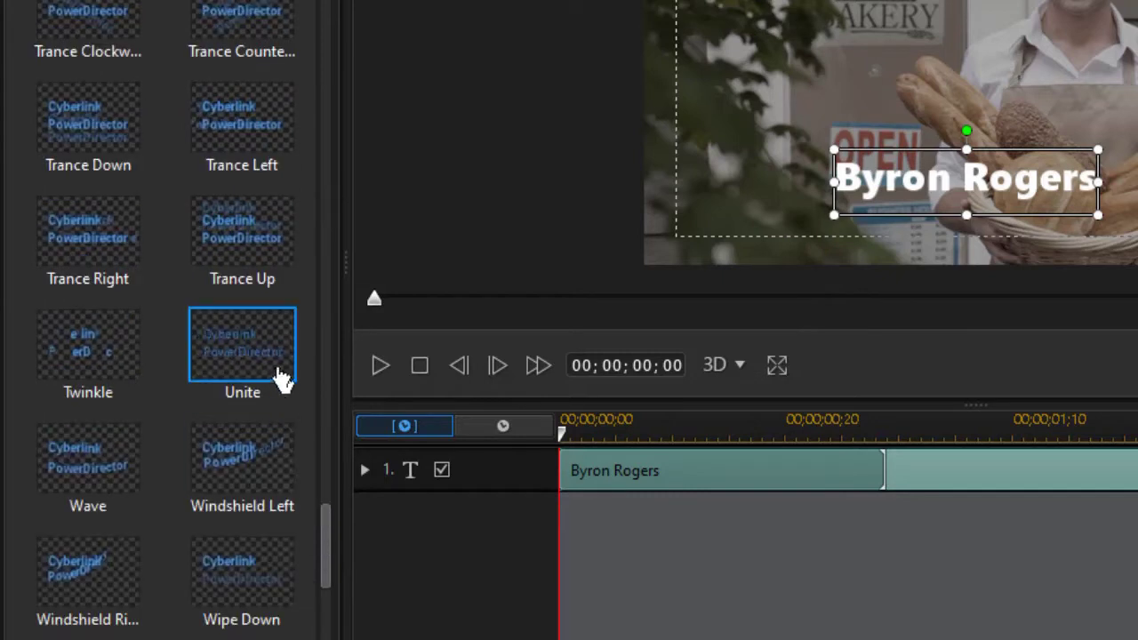
pyautogui.click(273, 373)
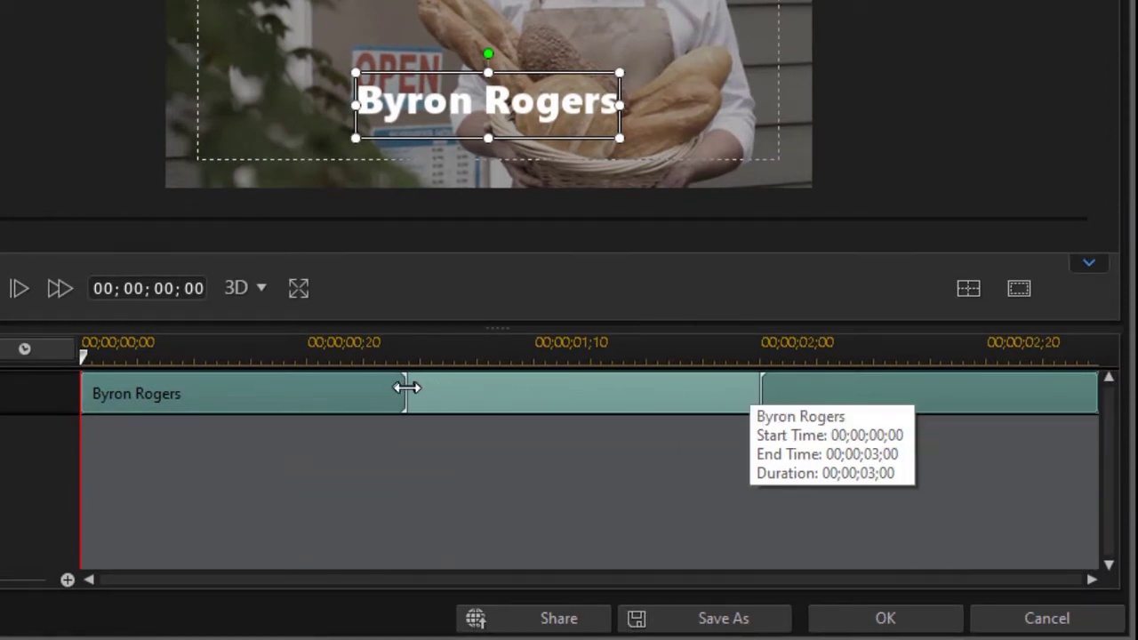
# Step: Shorten the starting effect to 3 frames, extend Unite back near the start, and scrub to preview
pyautogui.moveTo(407, 388); pyautogui.dragTo(110, 405)
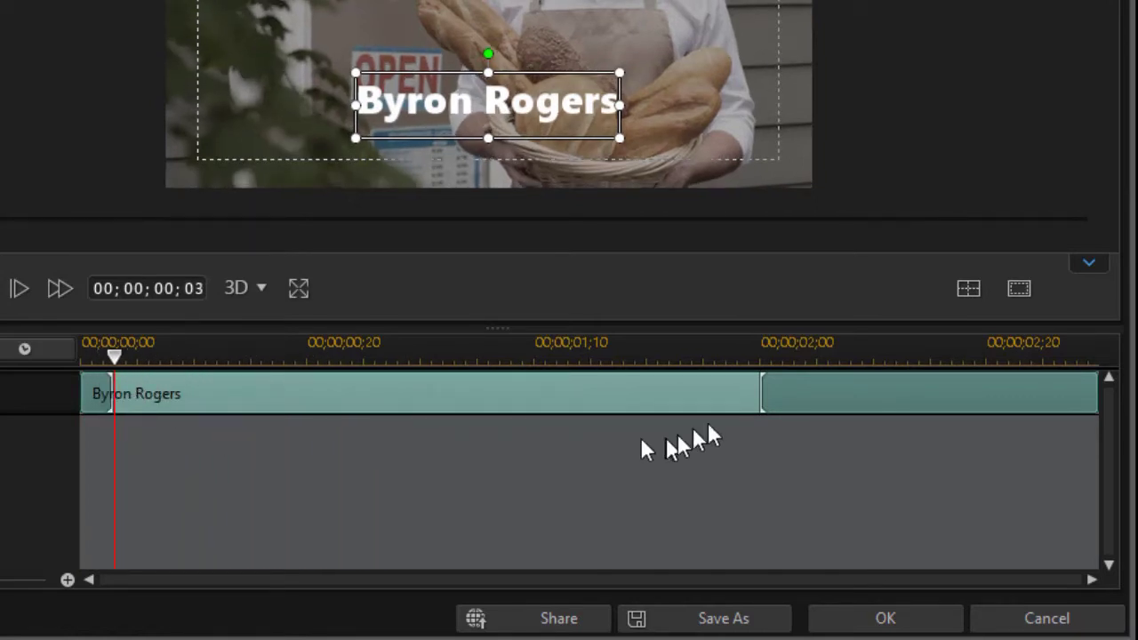
pyautogui.moveTo(759, 392); pyautogui.dragTo(112, 412)
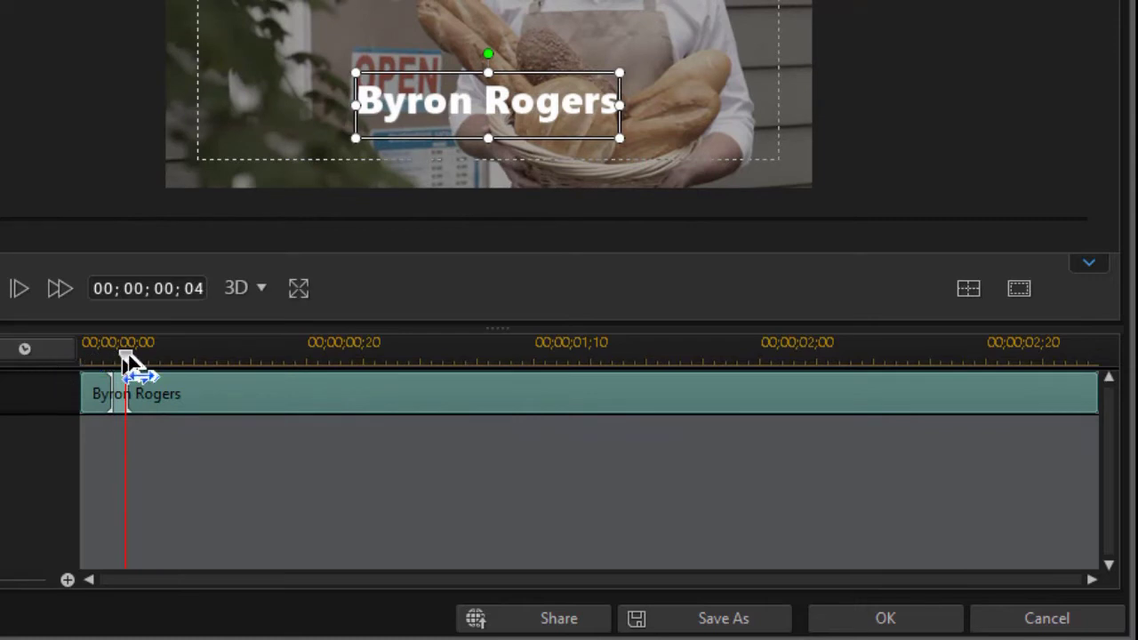
pyautogui.moveTo(126, 358); pyautogui.dragTo(364, 393)
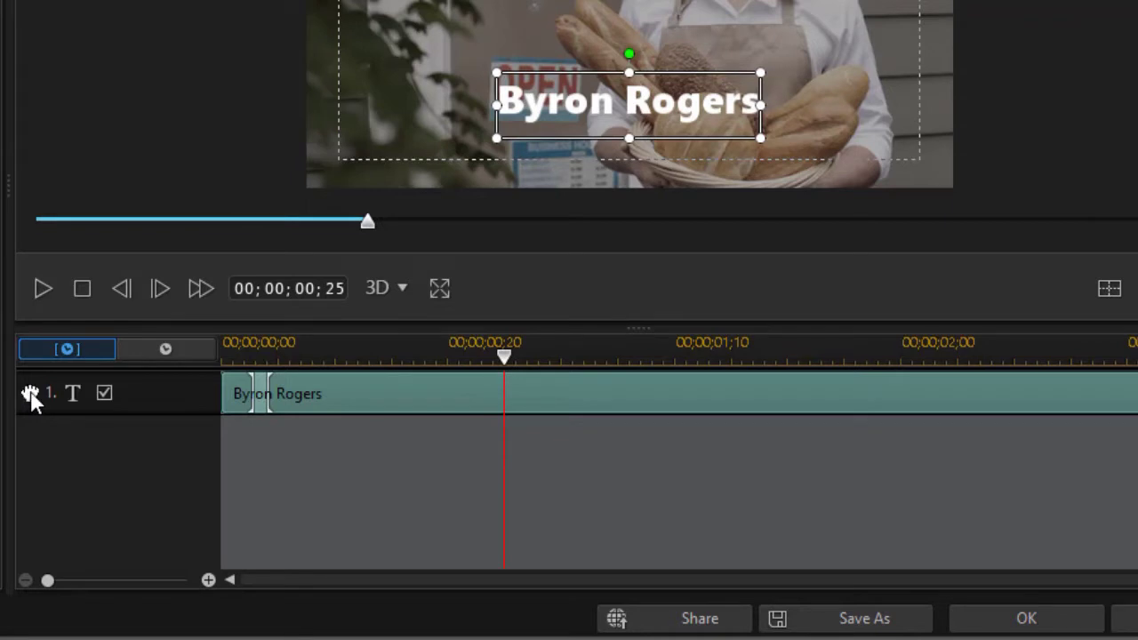
# Step: Show the title's keyframe rows and step a few frames before the Opacity keyframe
pyautogui.click(27, 393)
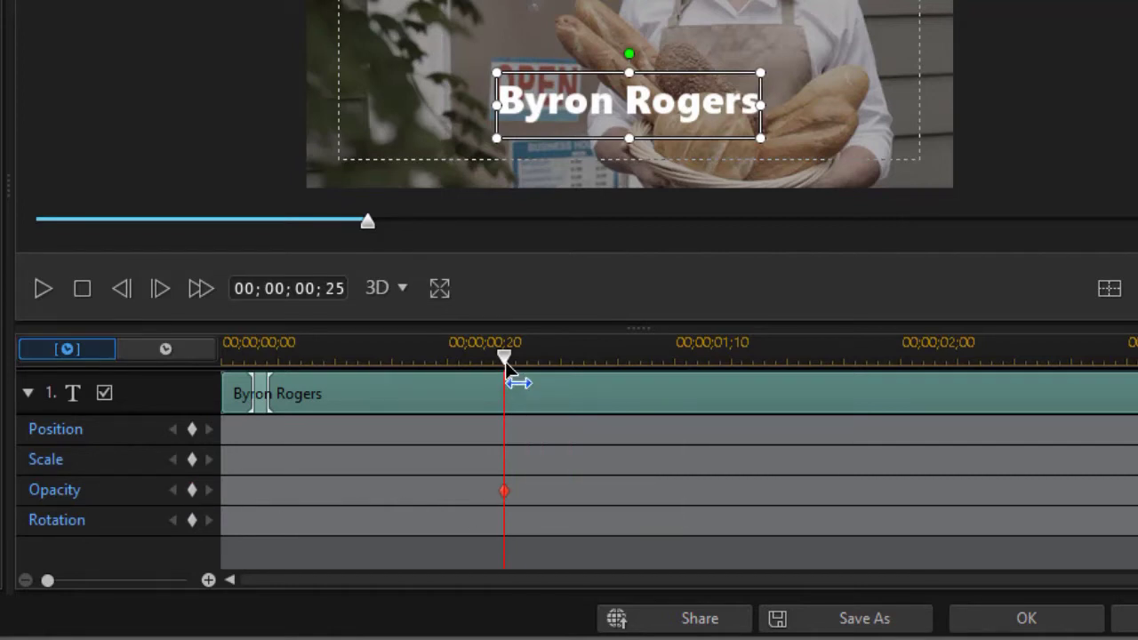
pyautogui.moveTo(504, 358); pyautogui.dragTo(481, 363)
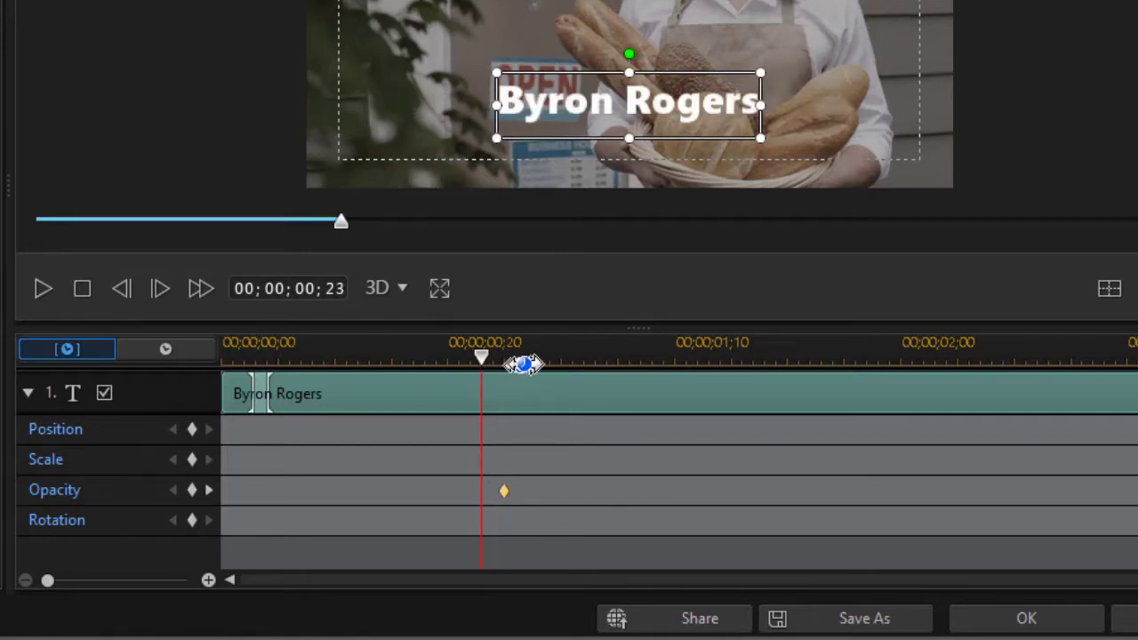
pyautogui.scroll(5, 536, 347)
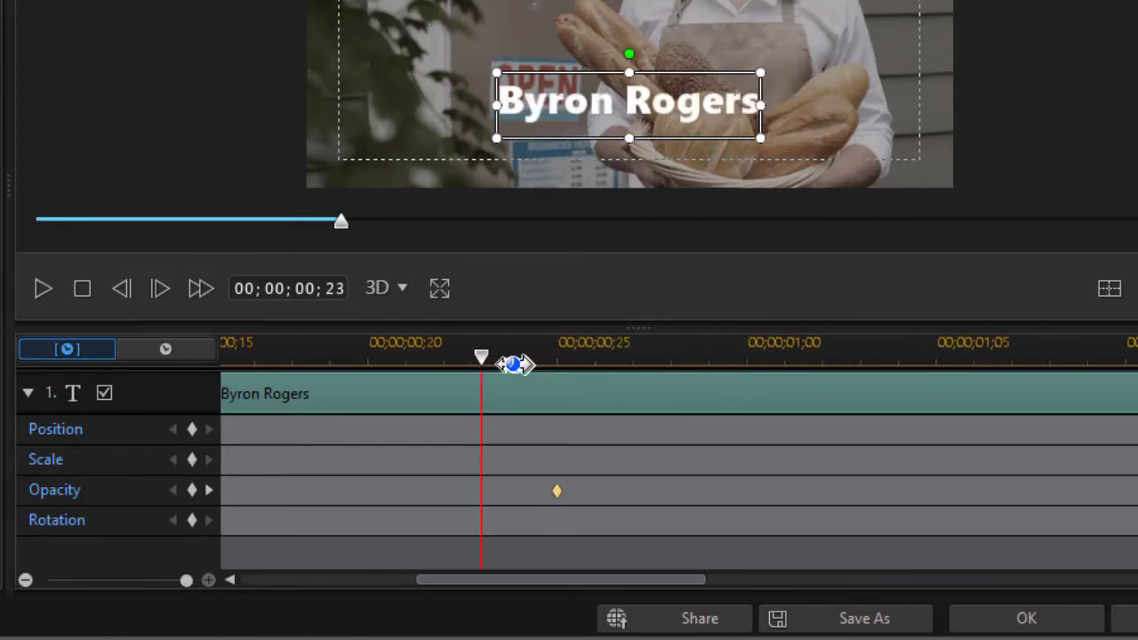
pyautogui.moveTo(487, 369); pyautogui.dragTo(422, 376)
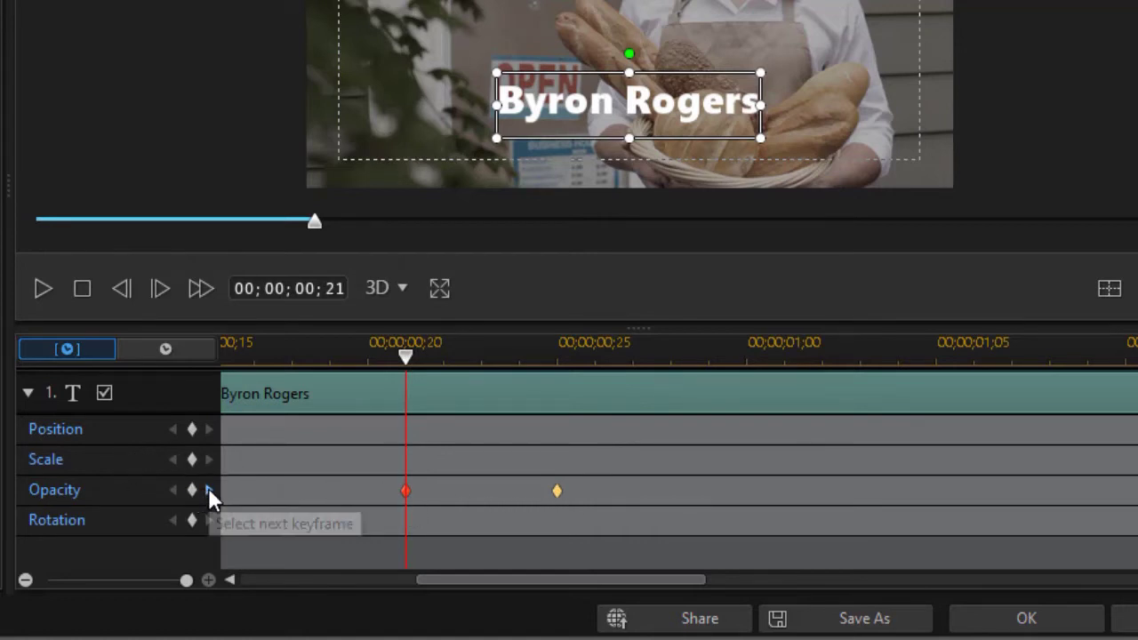
# Step: Set the next Opacity keyframe to 0%, return to the start, and close Title Designer
pyautogui.click(209, 490)
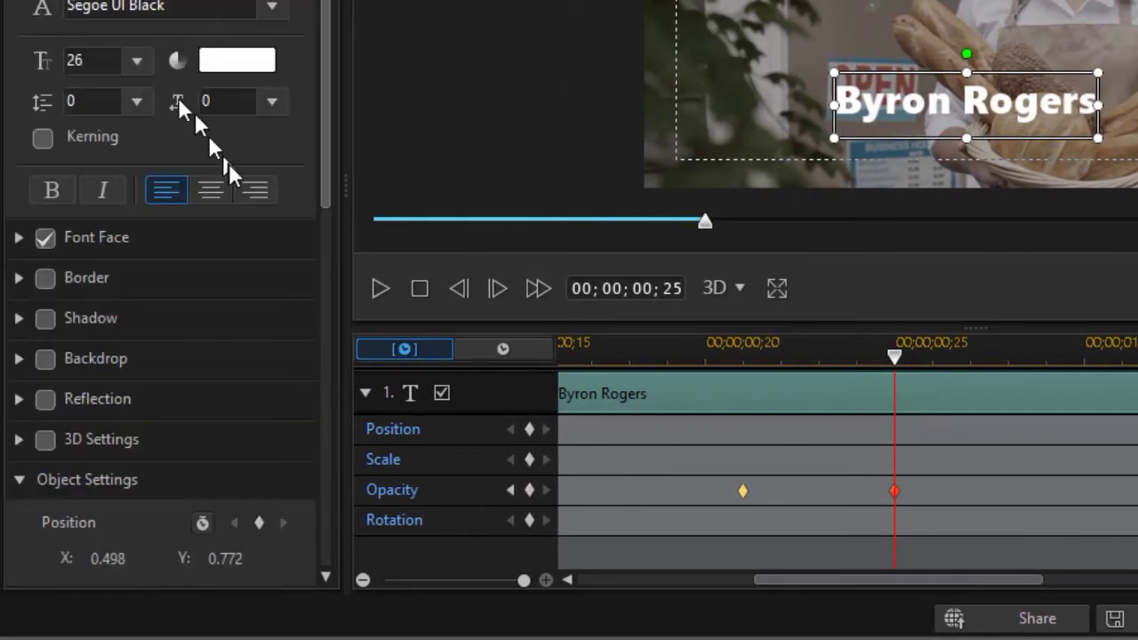
pyautogui.moveTo(325, 178); pyautogui.dragTo(291, 398)
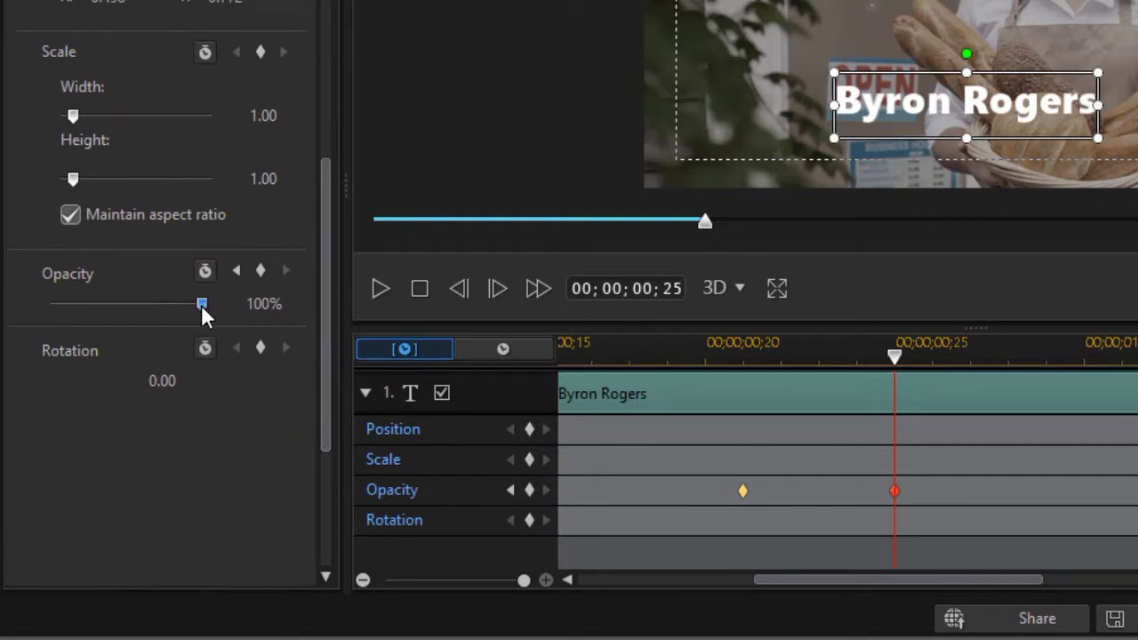
pyautogui.moveTo(201, 304); pyautogui.dragTo(24, 307)
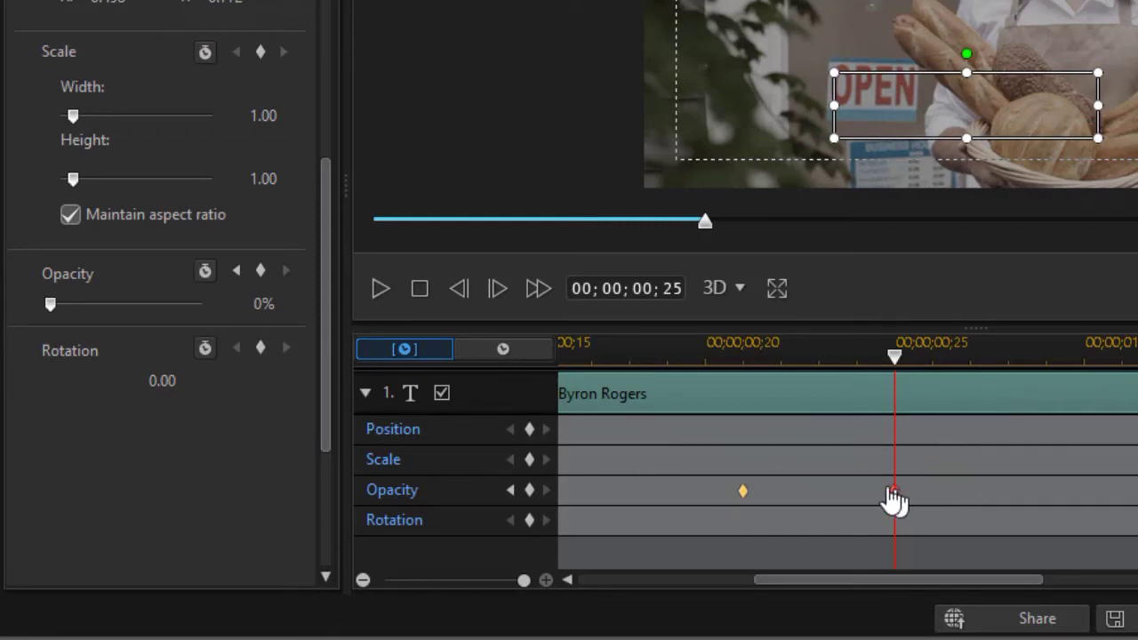
pyautogui.click(420, 288)
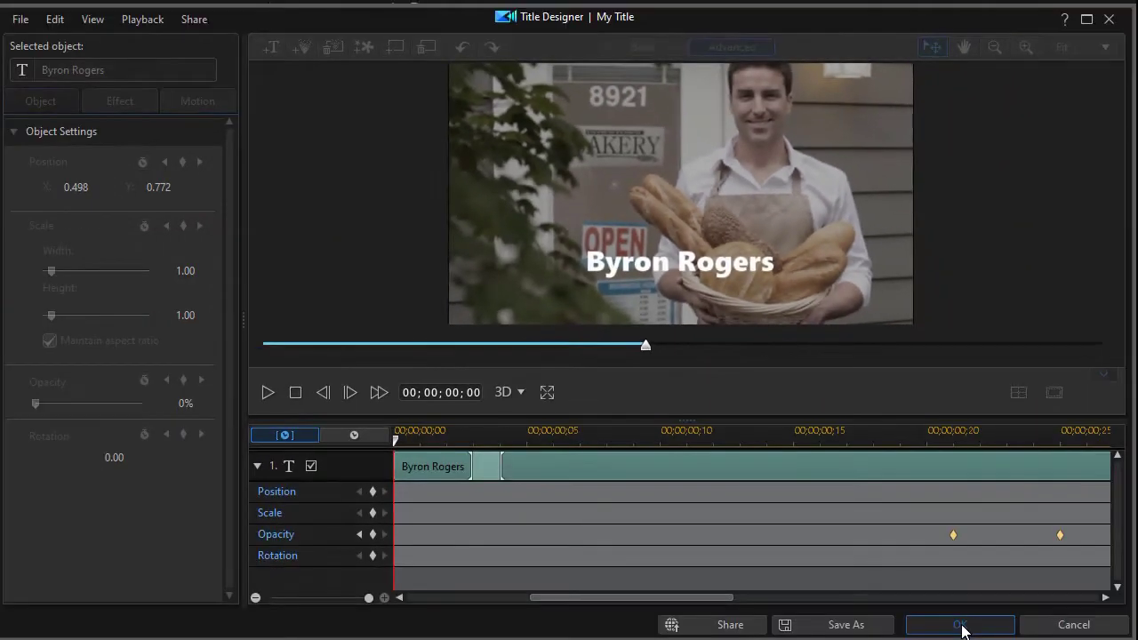
pyautogui.click(961, 626)
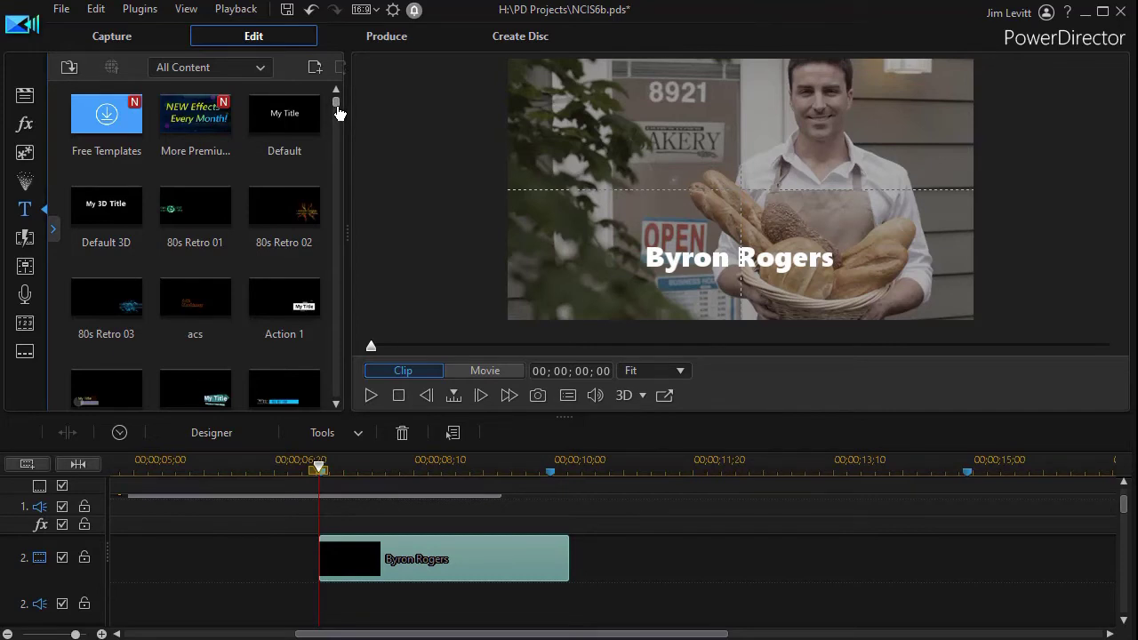
# Step: Add the Lens Flare 6 object from PiP Objects onto track 3
pyautogui.click(25, 155)
pyautogui.scroll(-10, 325, 305)
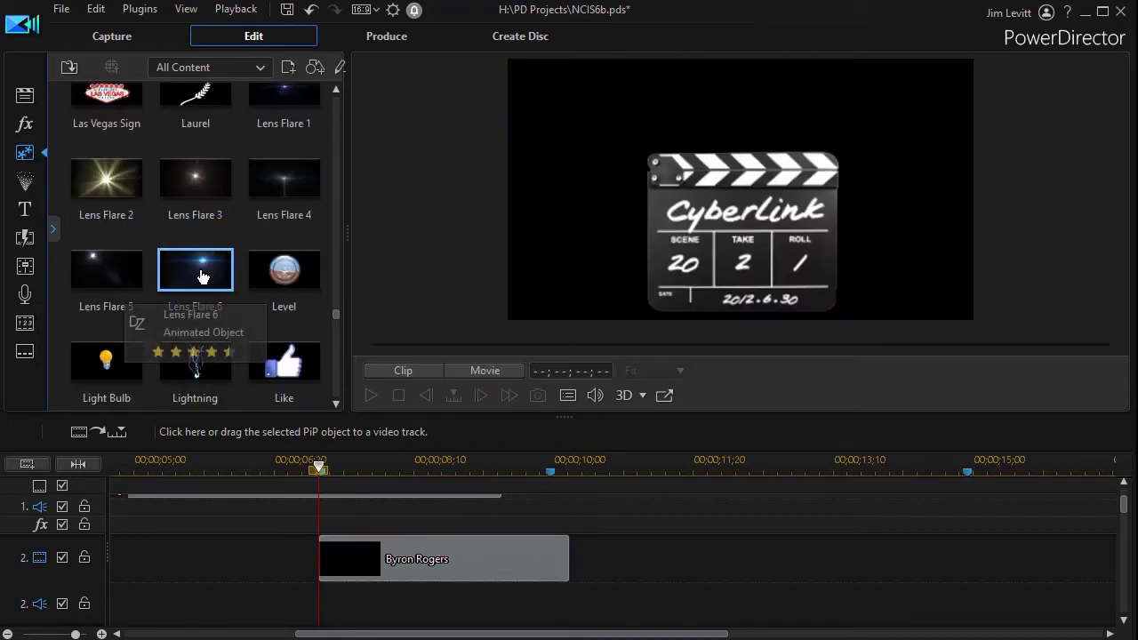
pyautogui.moveTo(199, 276); pyautogui.dragTo(317, 614)
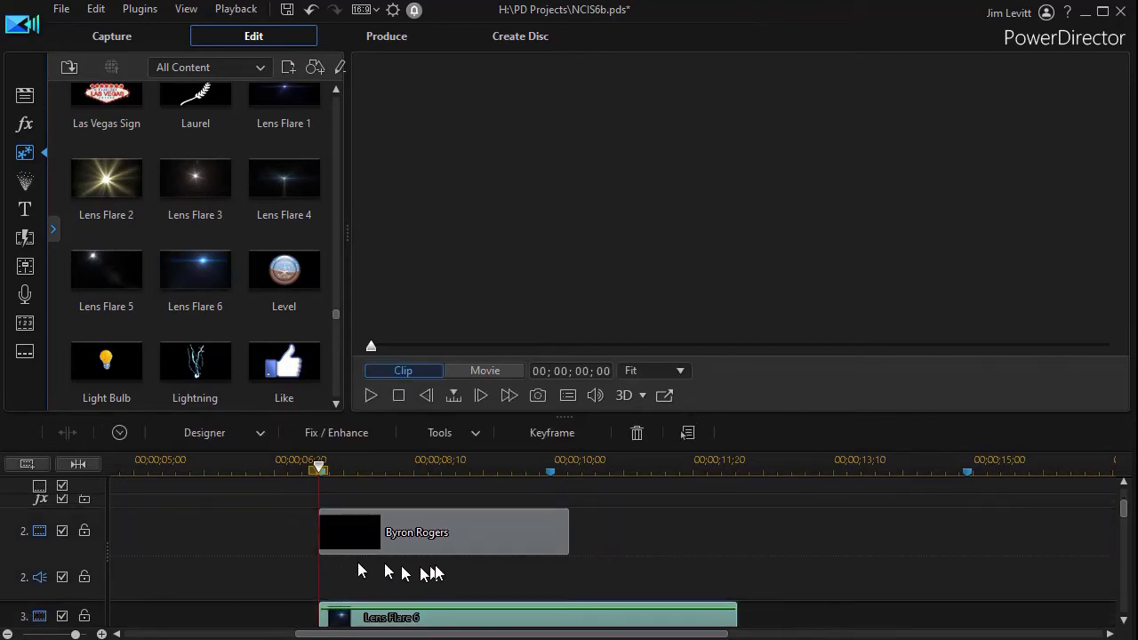
# Step: Trim the flare clip to end with the title and open it in PiP Designer
pyautogui.moveTo(735, 618); pyautogui.dragTo(569, 613)
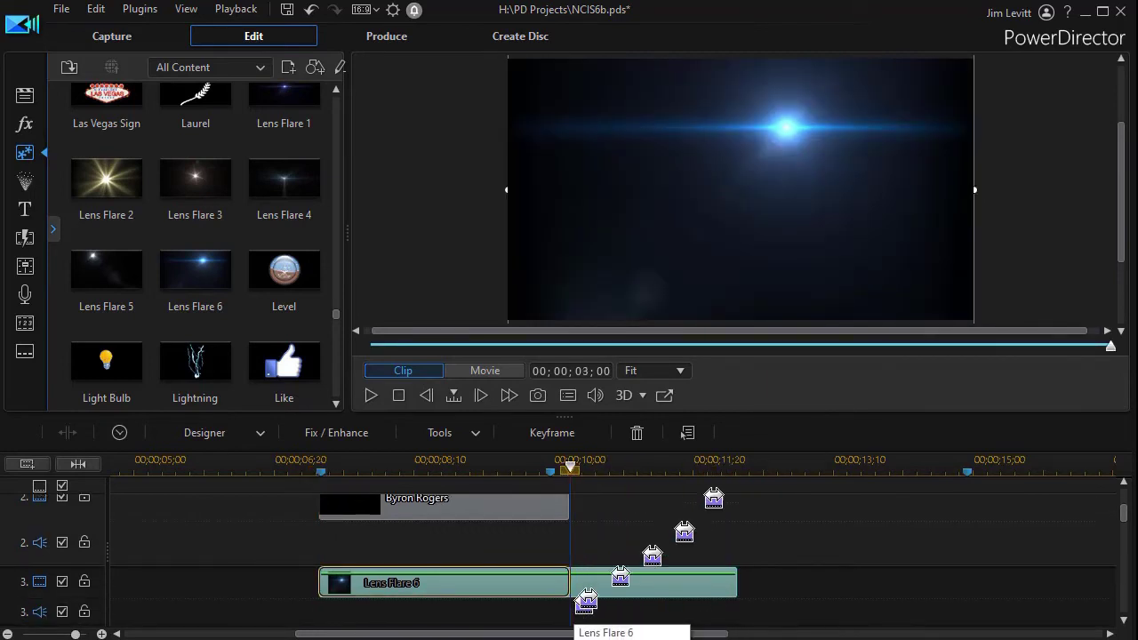
pyautogui.moveTo(561, 230); pyautogui.dragTo(786, 166)
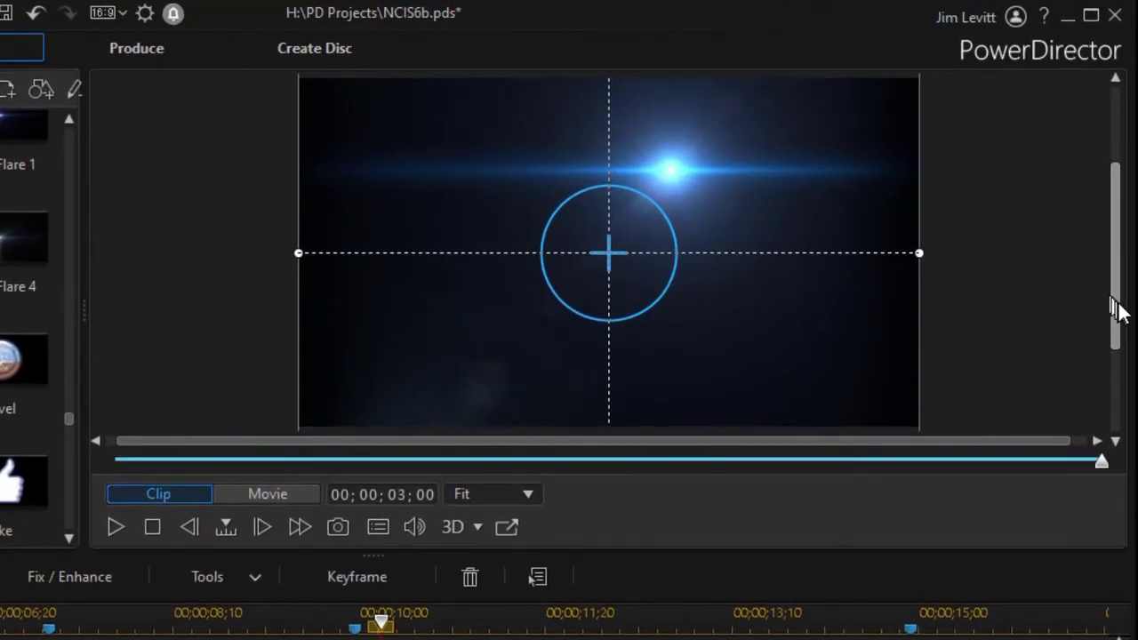
pyautogui.moveTo(1118, 310); pyautogui.dragTo(1088, 255)
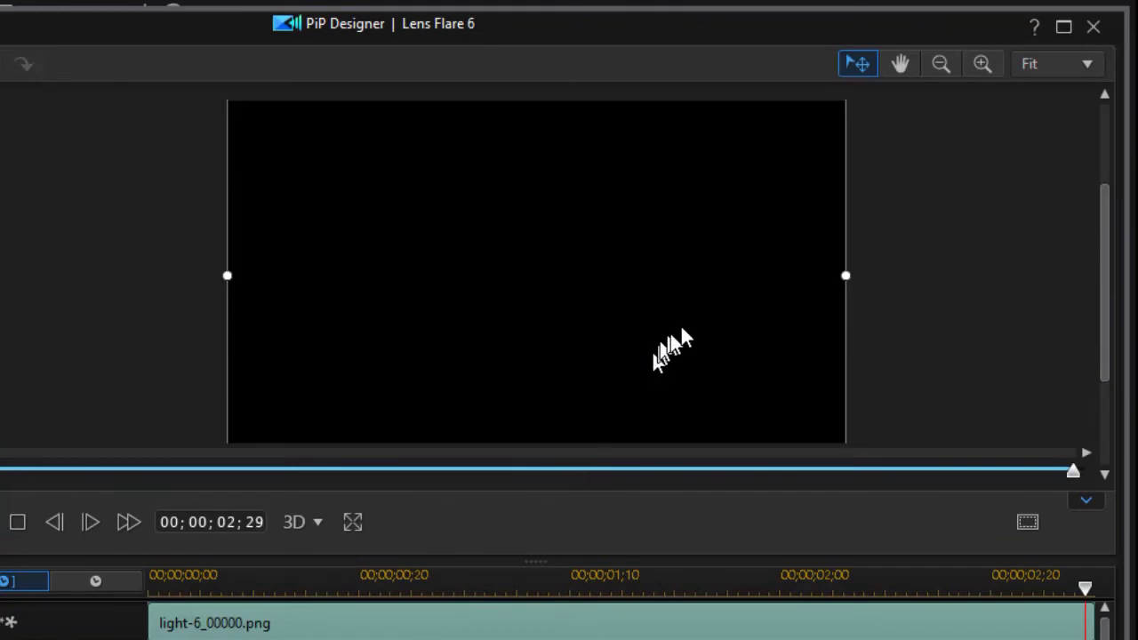
# Step: Zoom the preview out to 48% and turn off Maintain aspect ratio
pyautogui.click(935, 73)
pyautogui.click(935, 74)
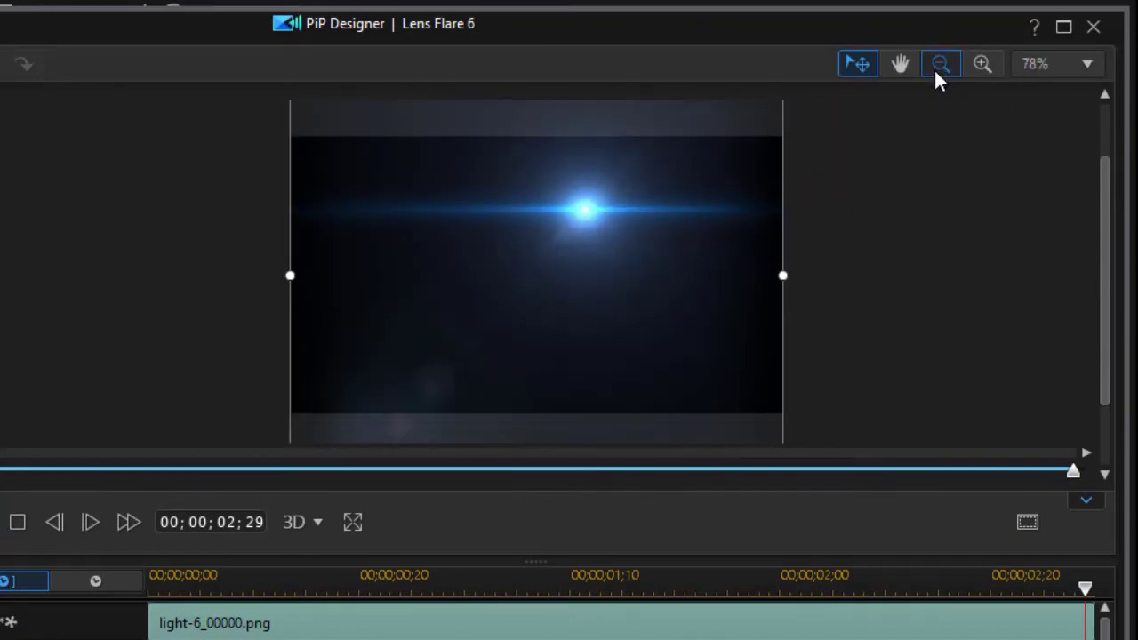
pyautogui.click(936, 75)
pyautogui.click(935, 77)
pyautogui.click(936, 76)
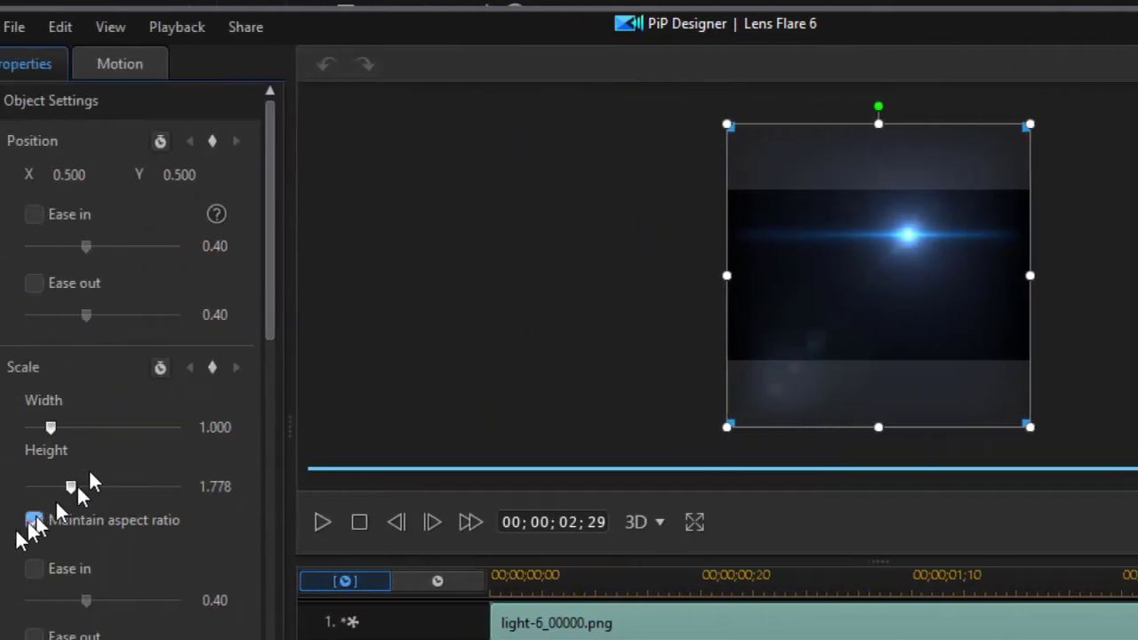
pyautogui.click(110, 523)
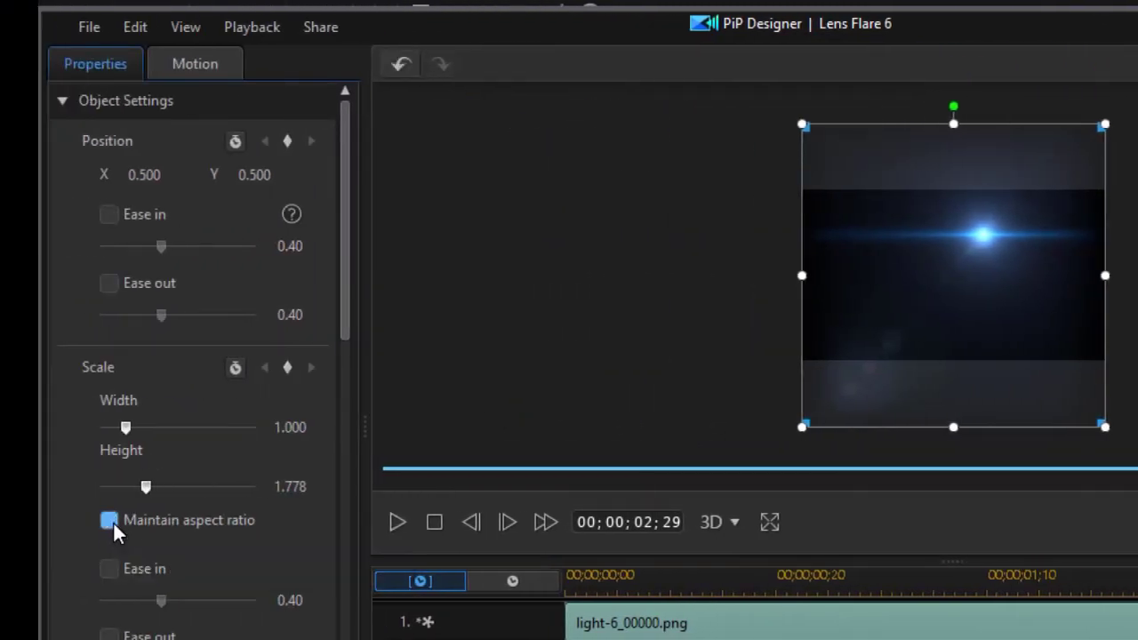
# Step: Stretch the flare to 4.637 × 3.583 and position it at X 0.092, Y 1.208
pyautogui.moveTo(801, 276); pyautogui.dragTo(373, 271)
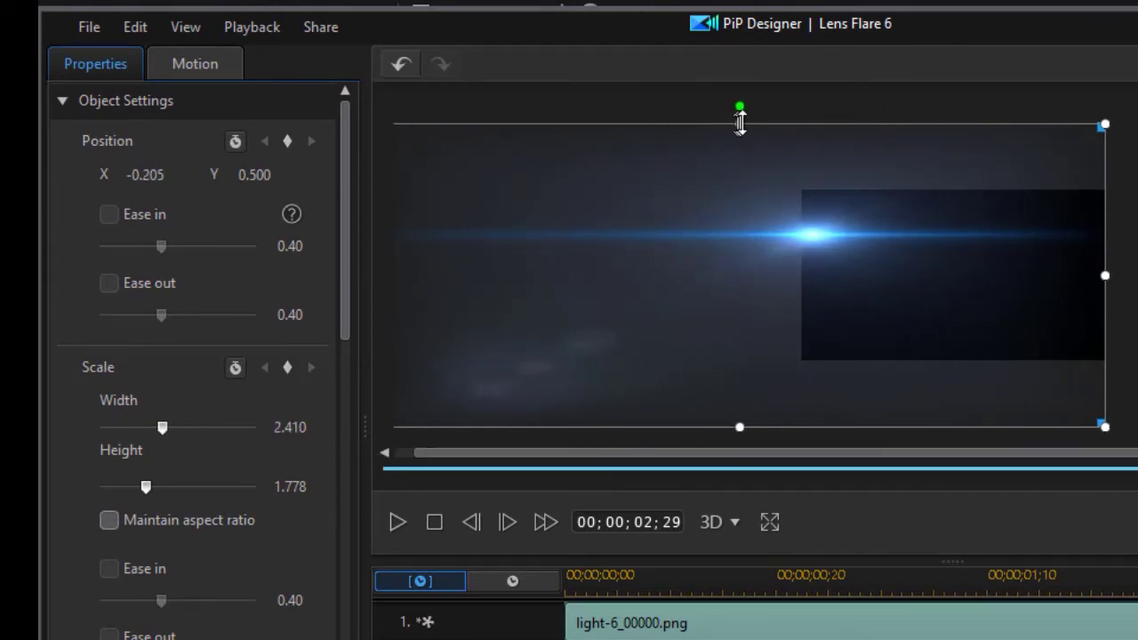
pyautogui.moveTo(737, 414); pyautogui.dragTo(737, 622)
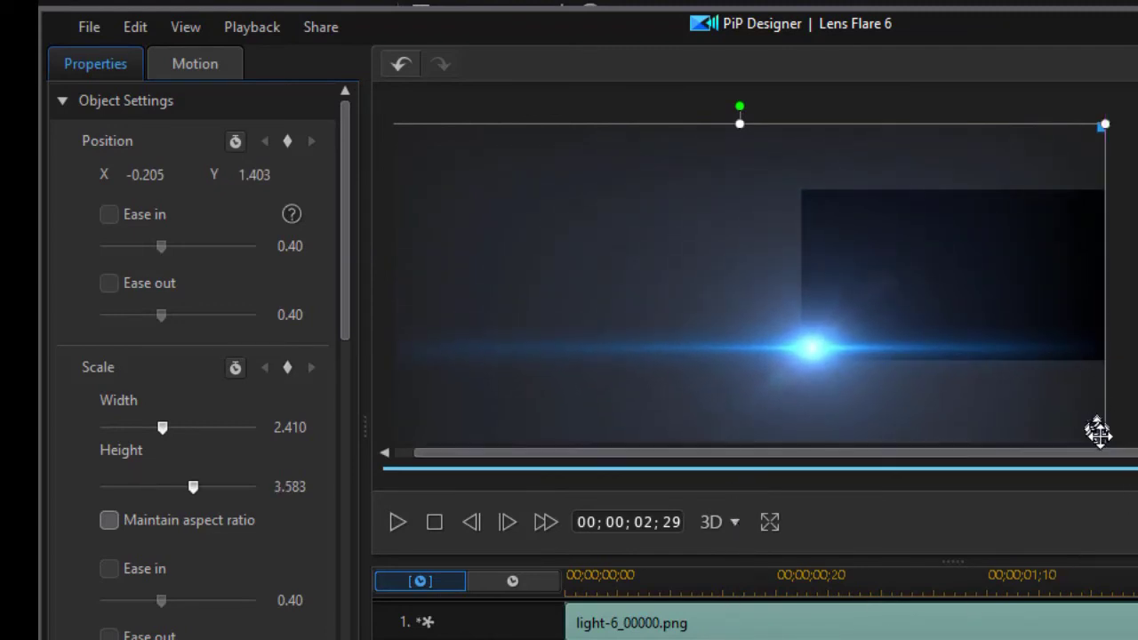
pyautogui.moveTo(1103, 435); pyautogui.dragTo(1137, 397)
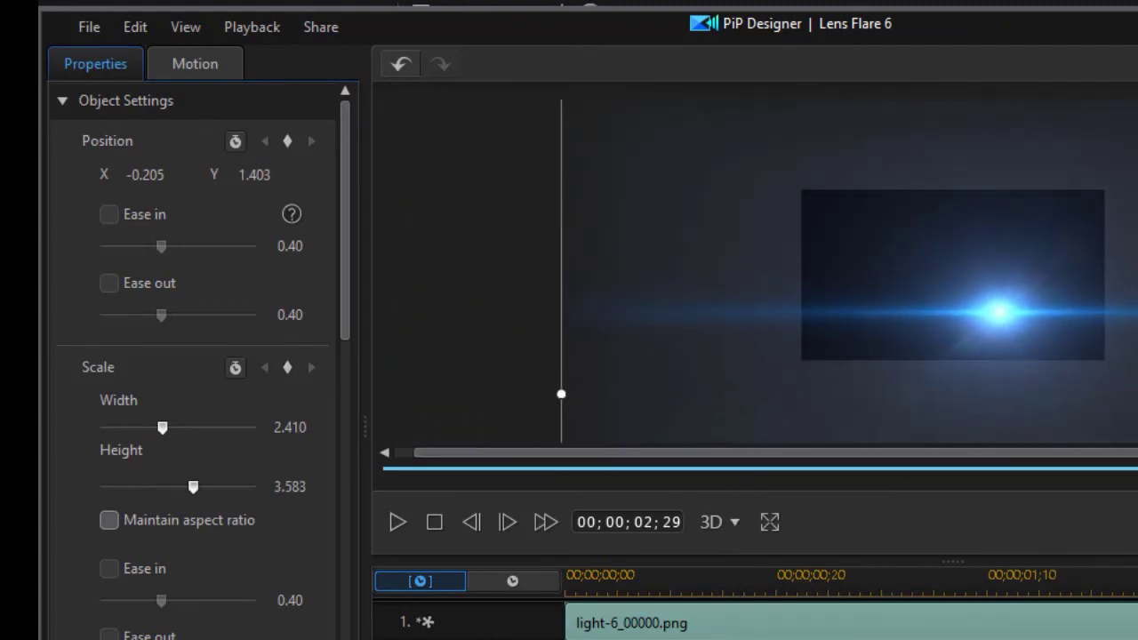
pyautogui.moveTo(564, 413); pyautogui.dragTo(254, 371)
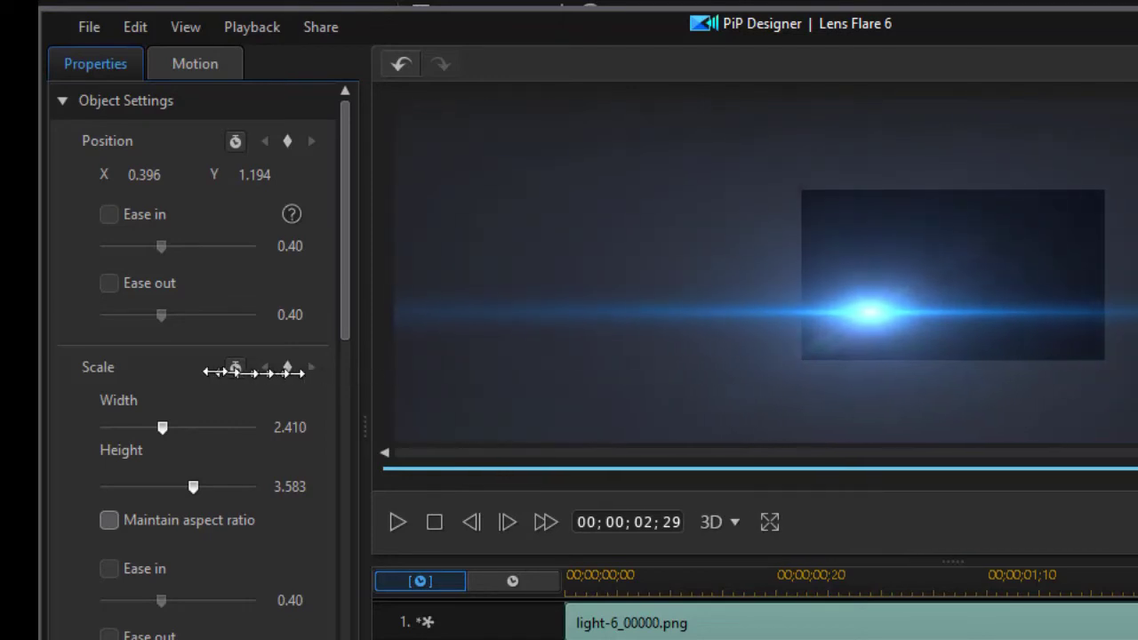
pyautogui.moveTo(71, 360); pyautogui.dragTo(62, 360)
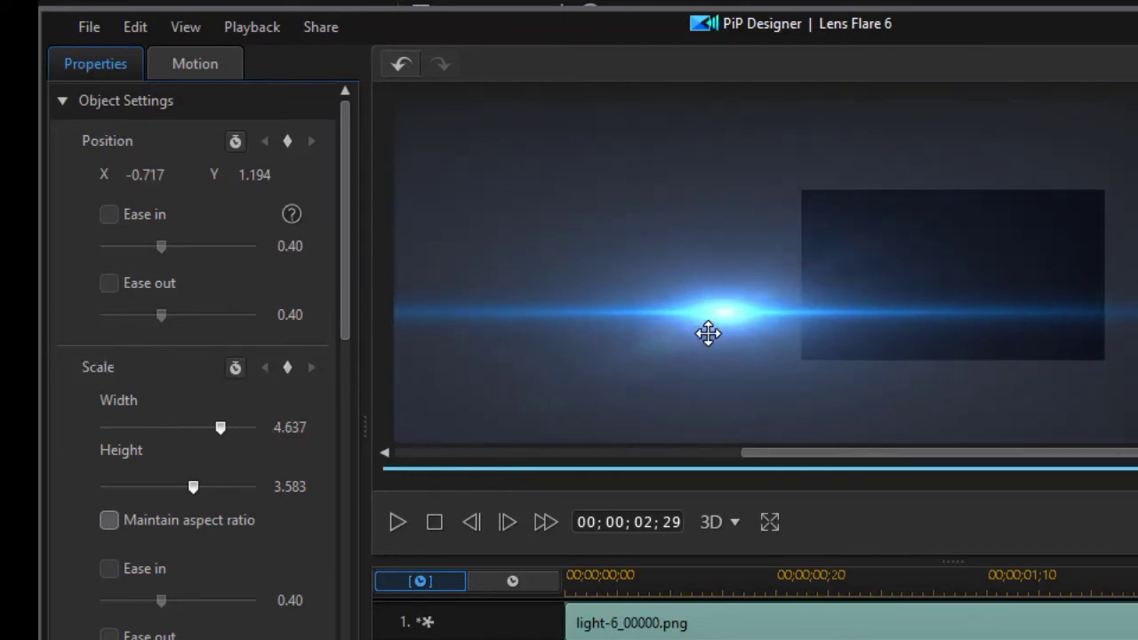
pyautogui.moveTo(709, 333); pyautogui.dragTo(958, 335)
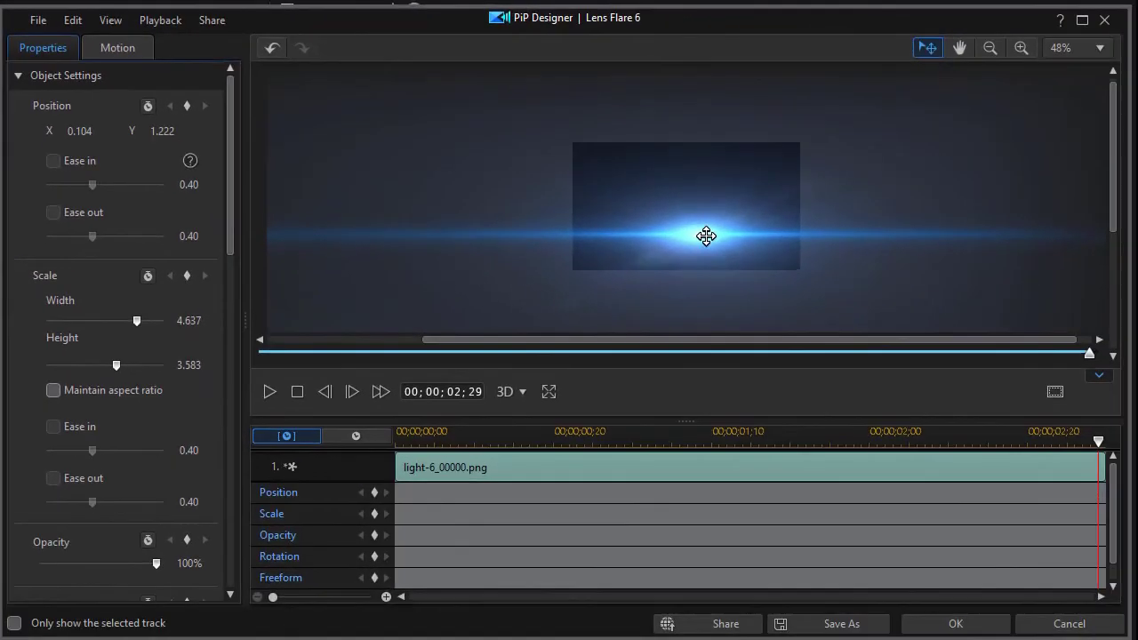
pyautogui.moveTo(706, 236); pyautogui.dragTo(698, 235)
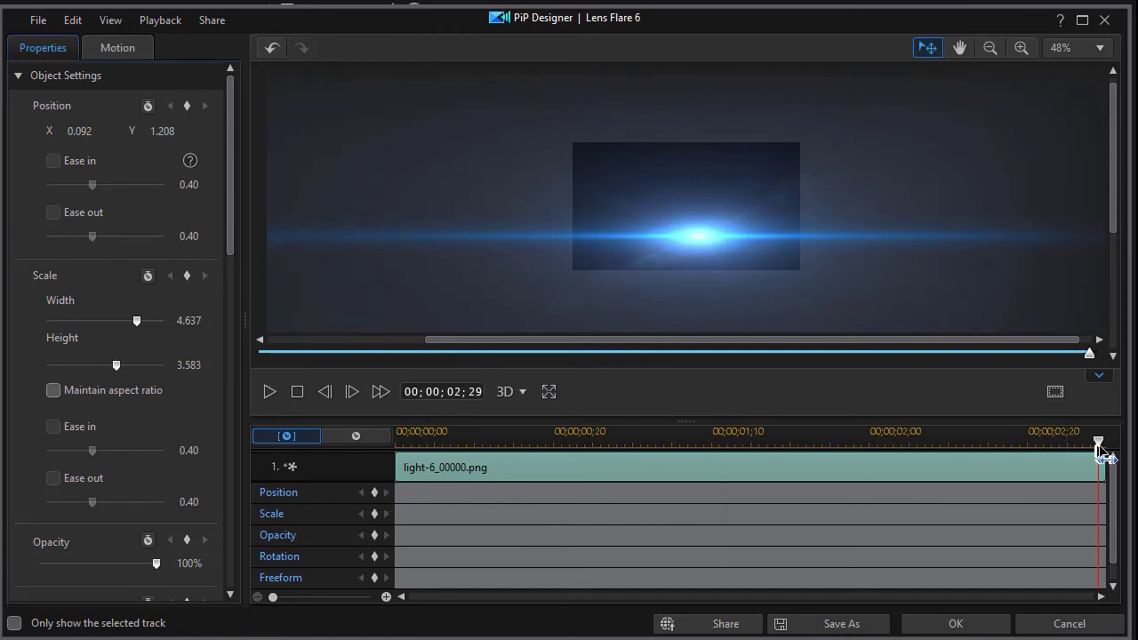
# Step: Add a position keyframe at 0, then at frame 25 move the flare left to X -1.025
pyautogui.moveTo(1101, 447); pyautogui.dragTo(394, 491)
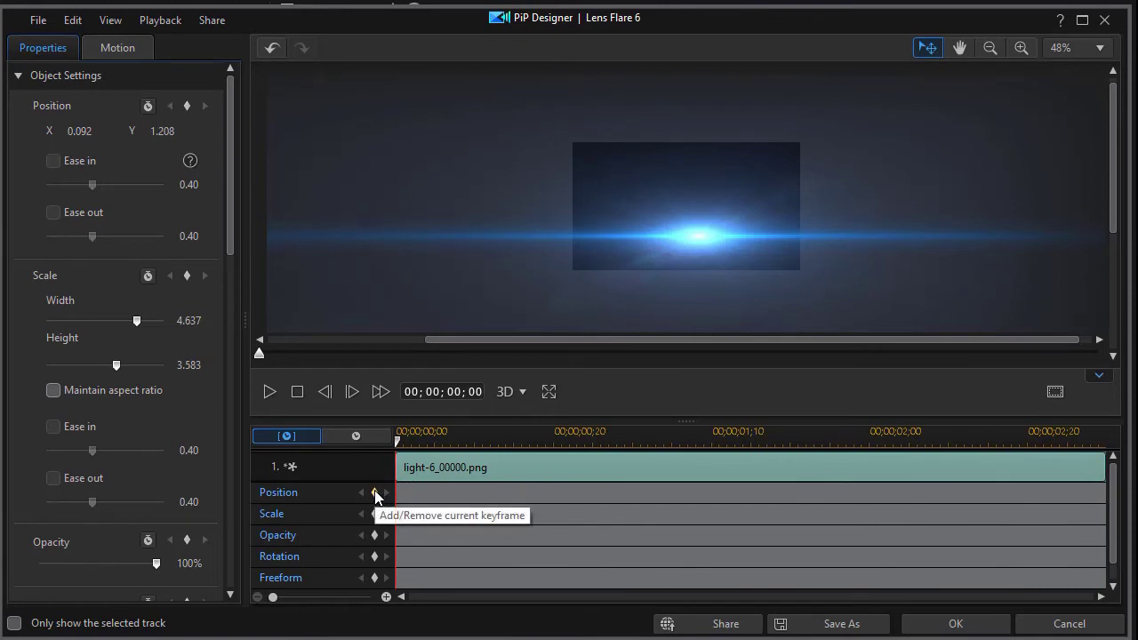
pyautogui.click(375, 492)
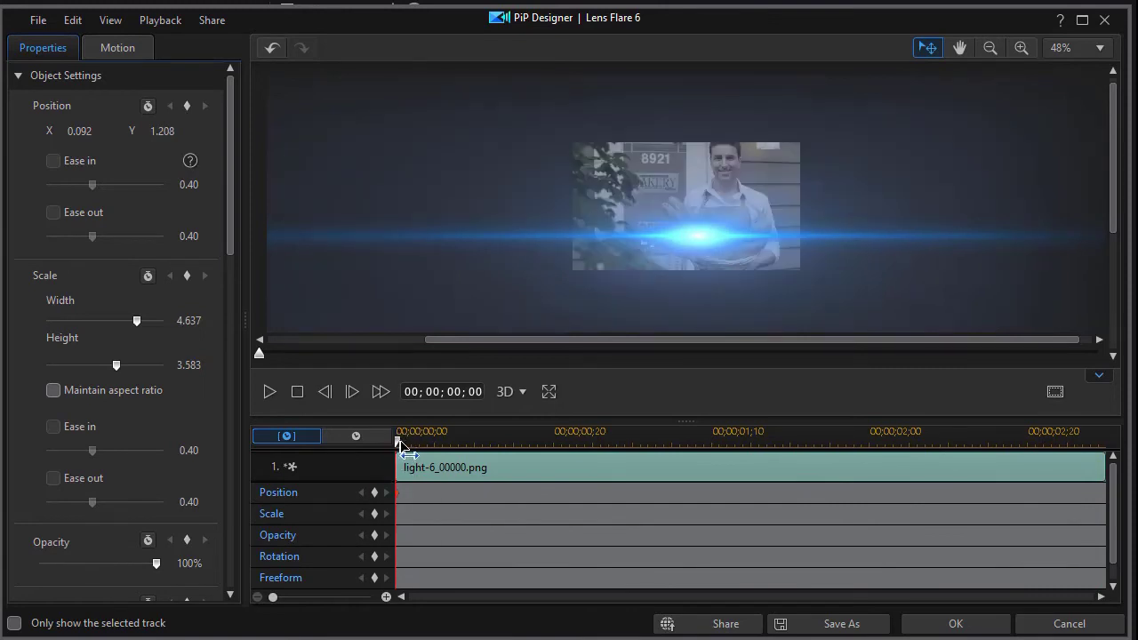
pyautogui.moveTo(398, 445); pyautogui.dragTo(630, 481)
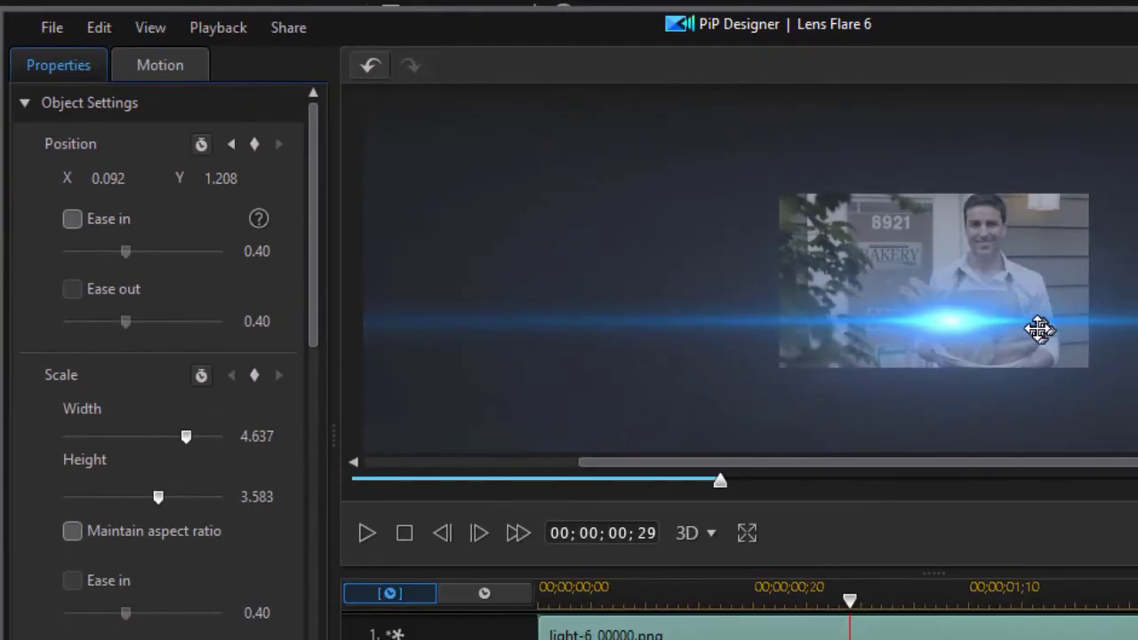
pyautogui.moveTo(1038, 330); pyautogui.dragTo(692, 332)
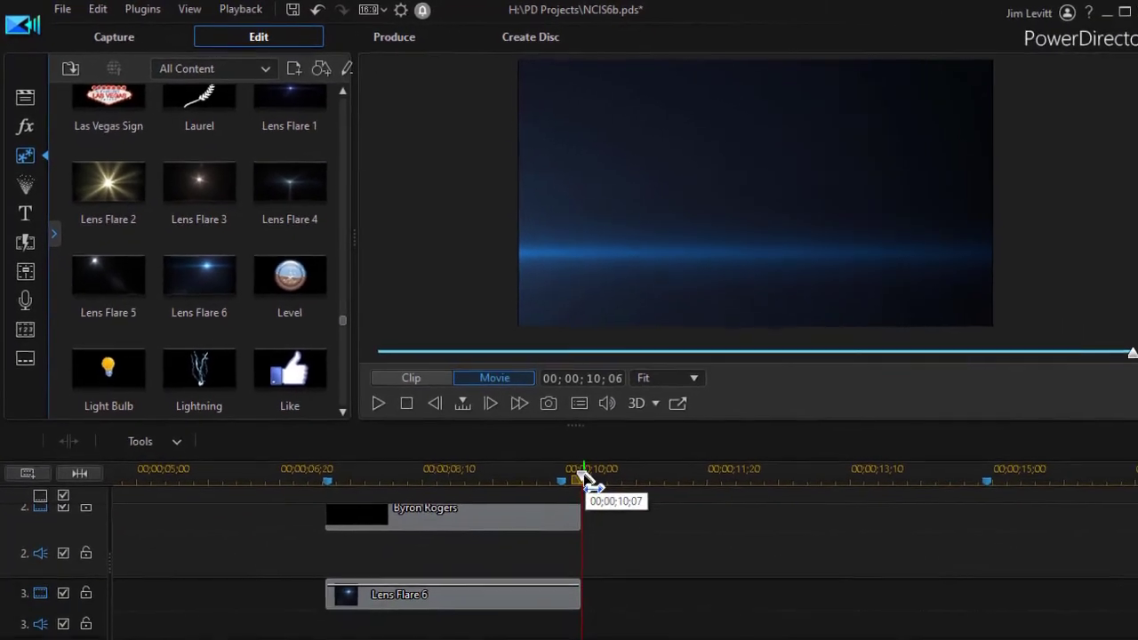
pyautogui.moveTo(730, 597); pyautogui.dragTo(415, 628)
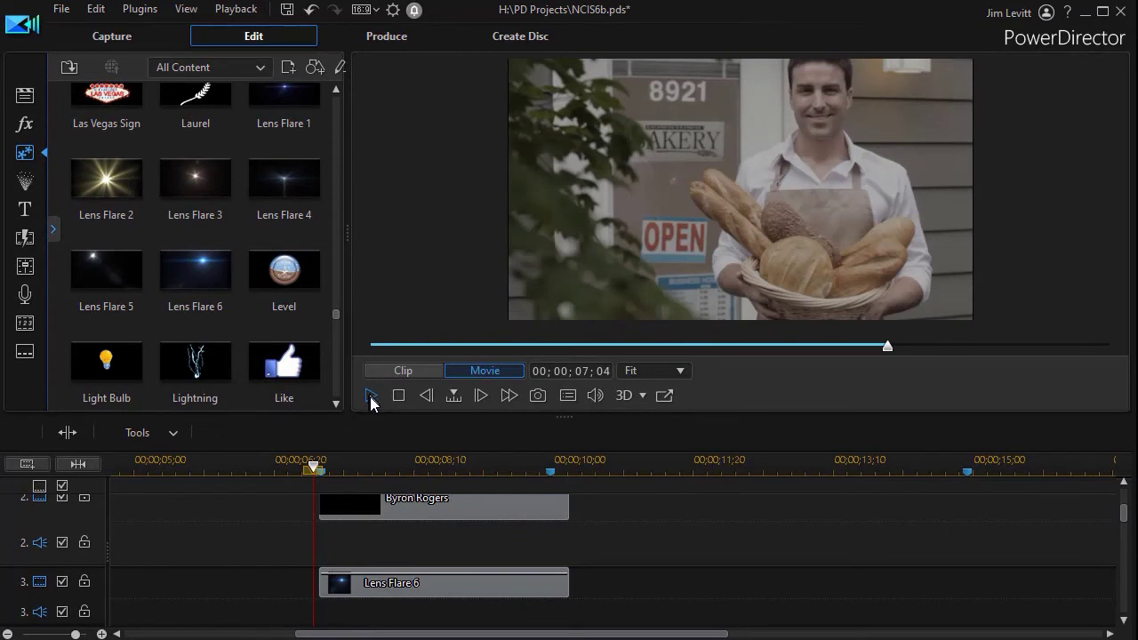
pyautogui.click(371, 398)
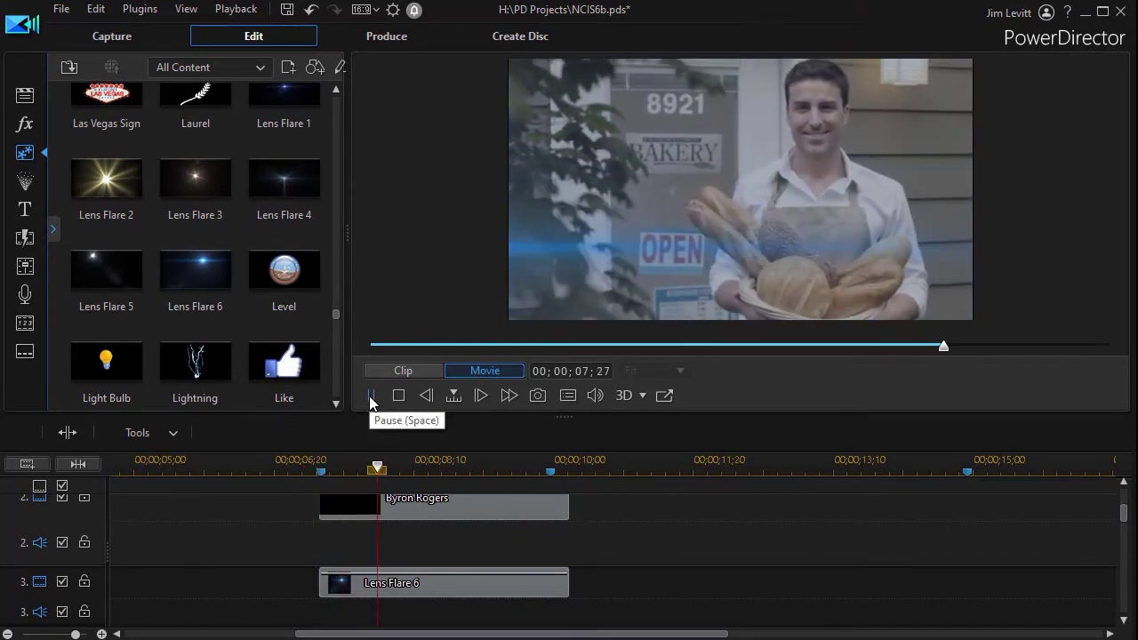
pyautogui.click(371, 397)
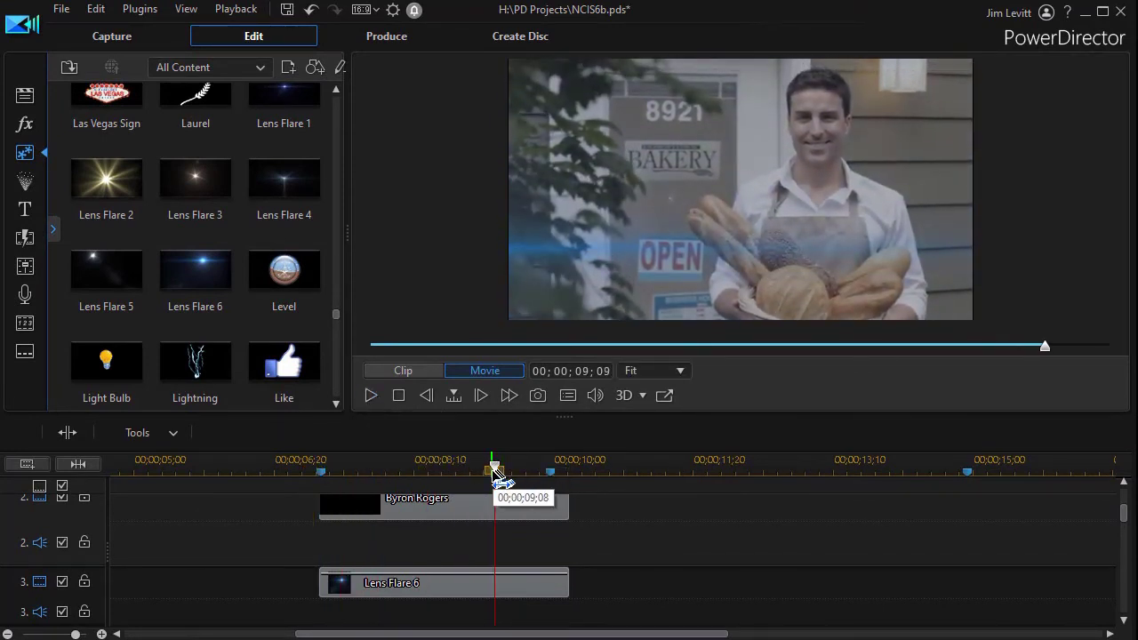
pyautogui.moveTo(480, 480); pyautogui.dragTo(329, 490)
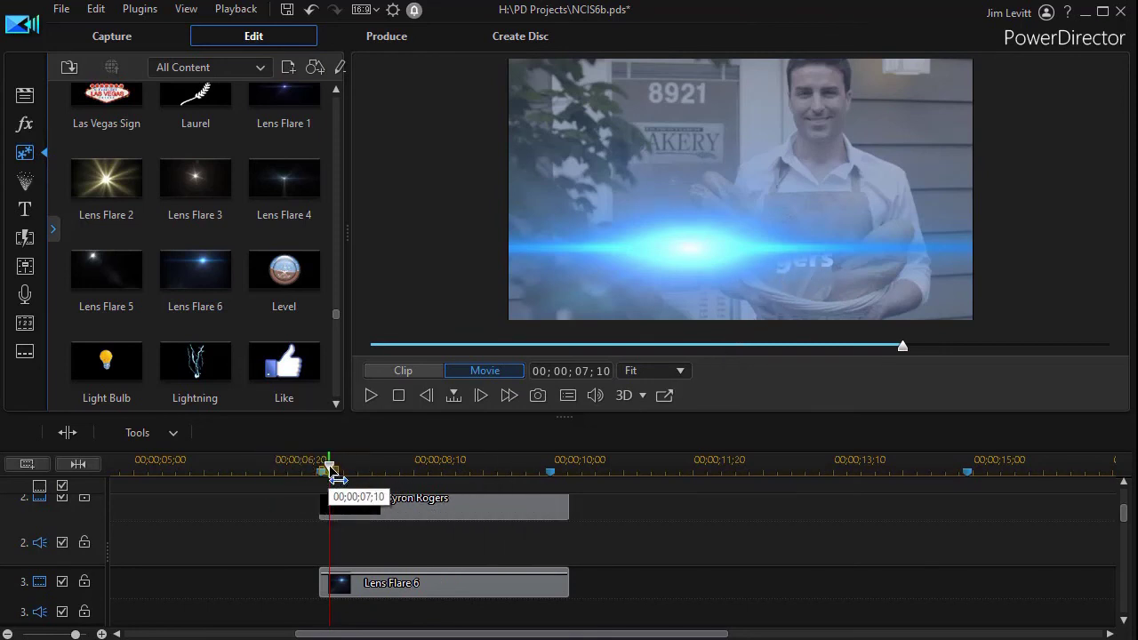
pyautogui.moveTo(337, 479); pyautogui.dragTo(320, 466)
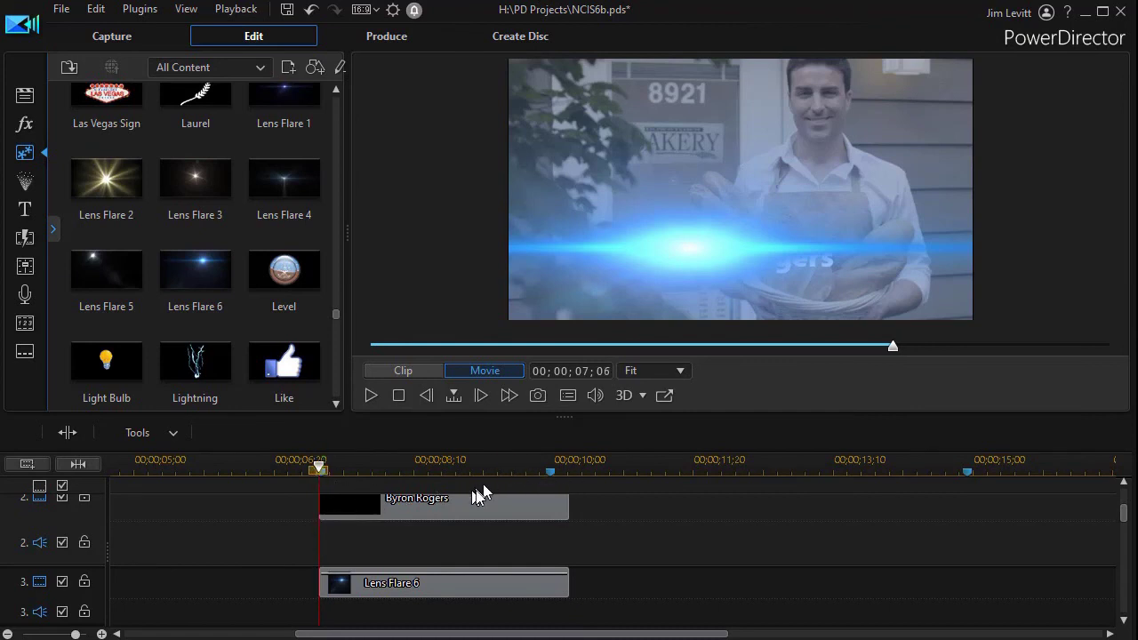
pyautogui.click(370, 395)
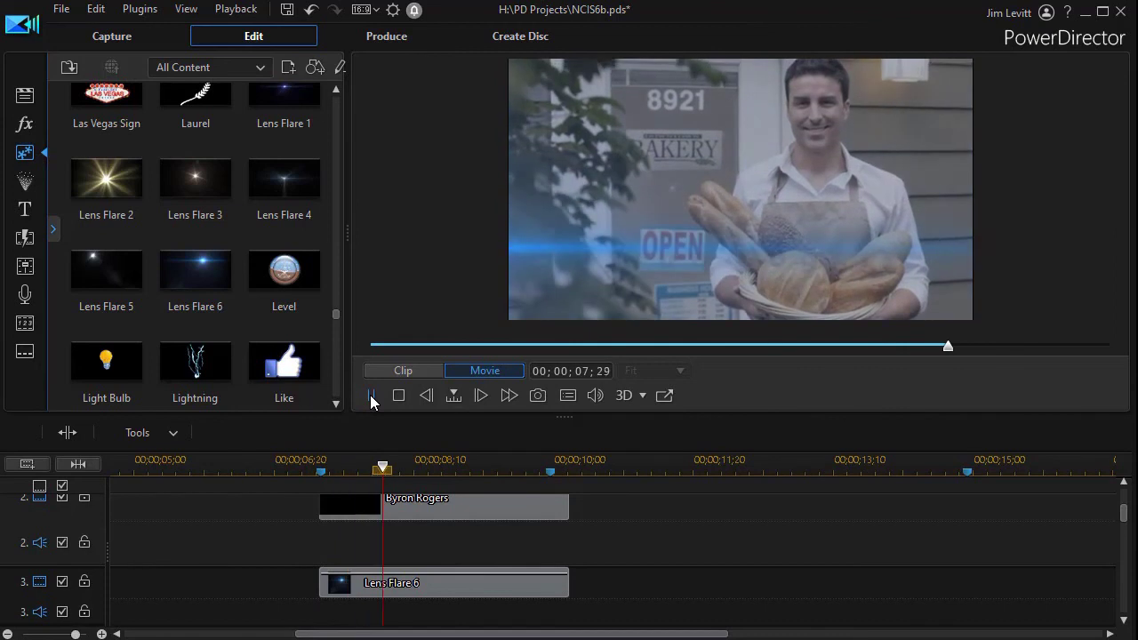
pyautogui.click(370, 396)
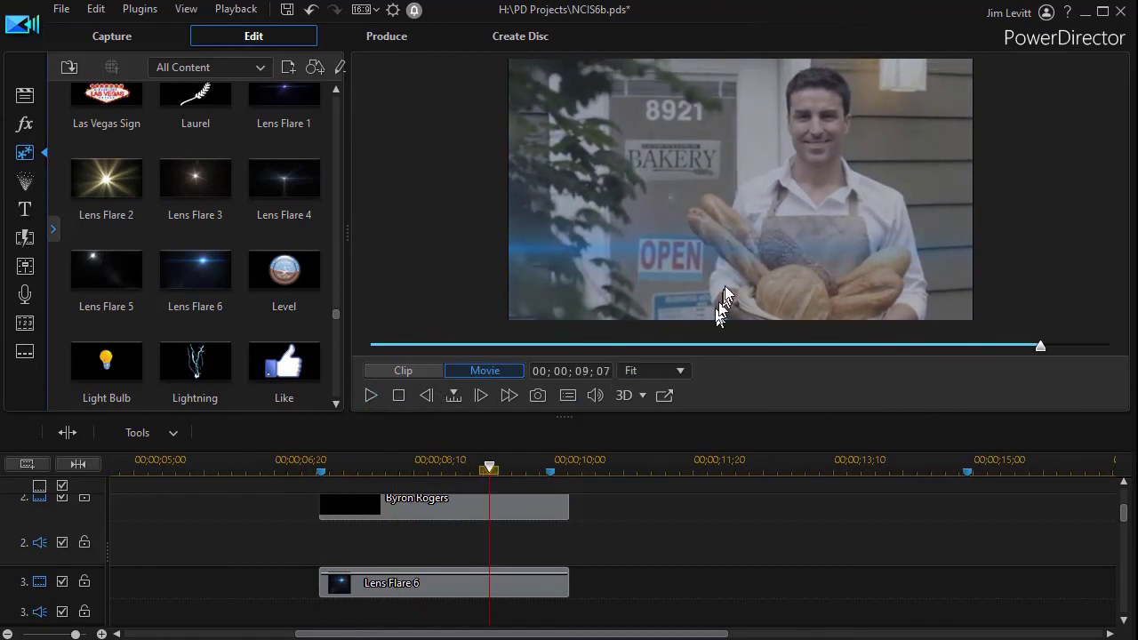